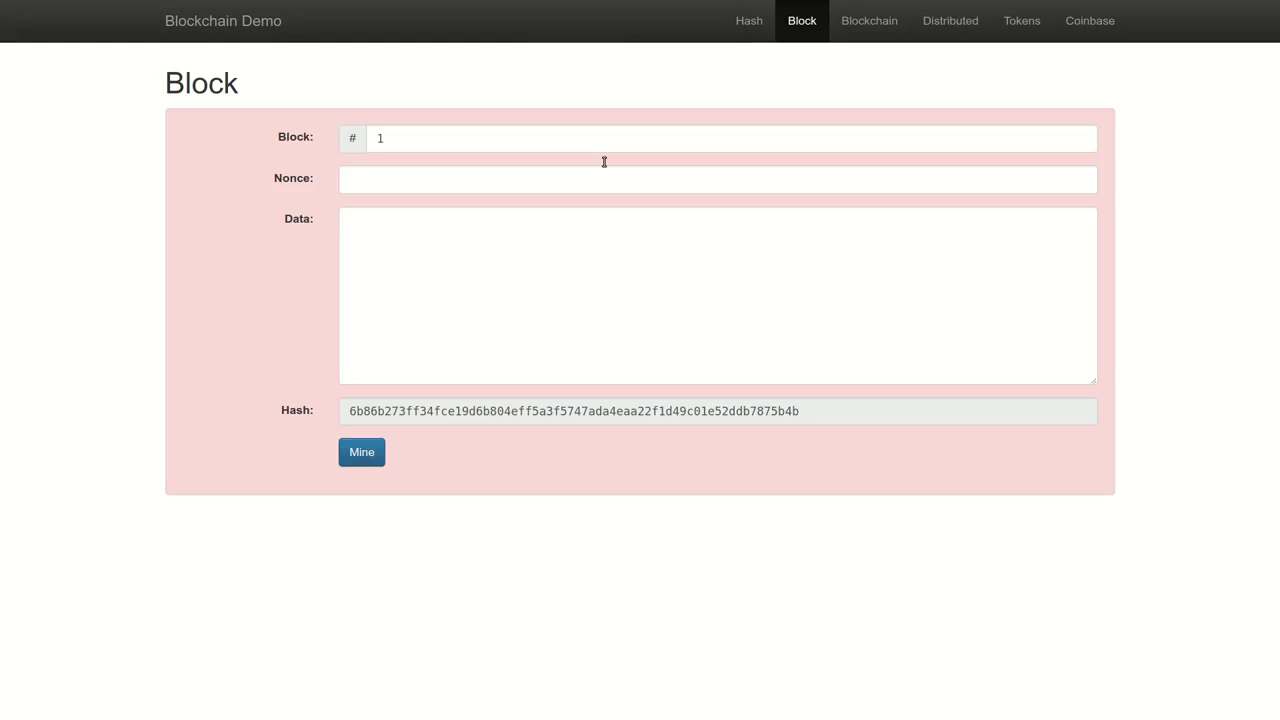
# Step: Paste the three bitcoin payment lines into block 1's Data box
pyautogui.click(480, 270)
pyautogui.write('Alice pays Bob 4.2 bitcoin Carol pays Robert 1.23 bitcoin David pays Charlie 2.3 bitcoin')
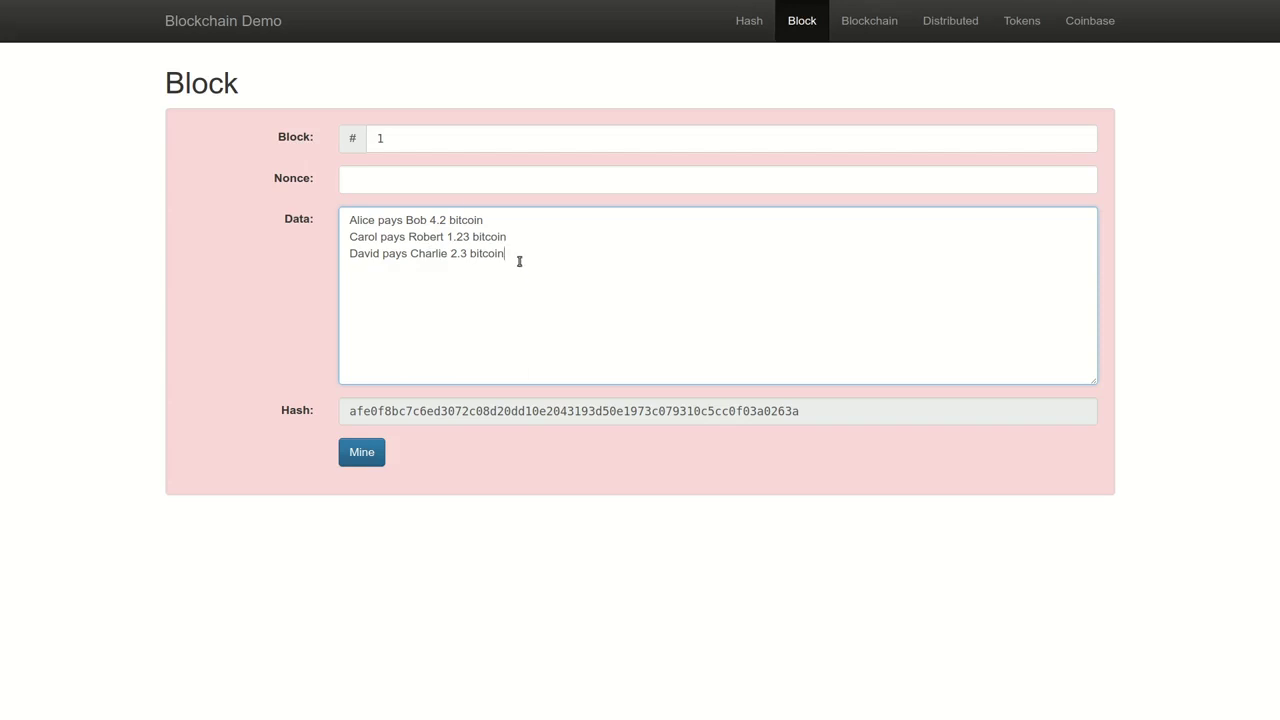
pyautogui.click(436, 180)
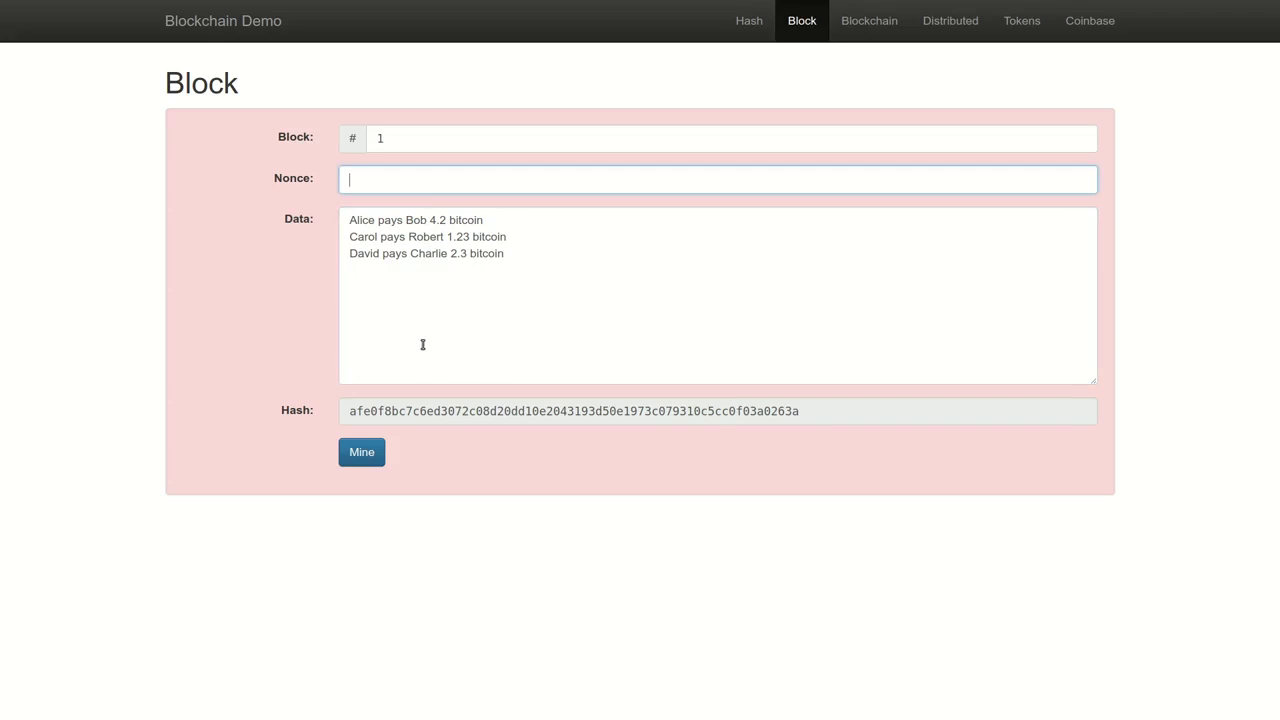
pyautogui.moveTo(348, 220); pyautogui.dragTo(604, 276)
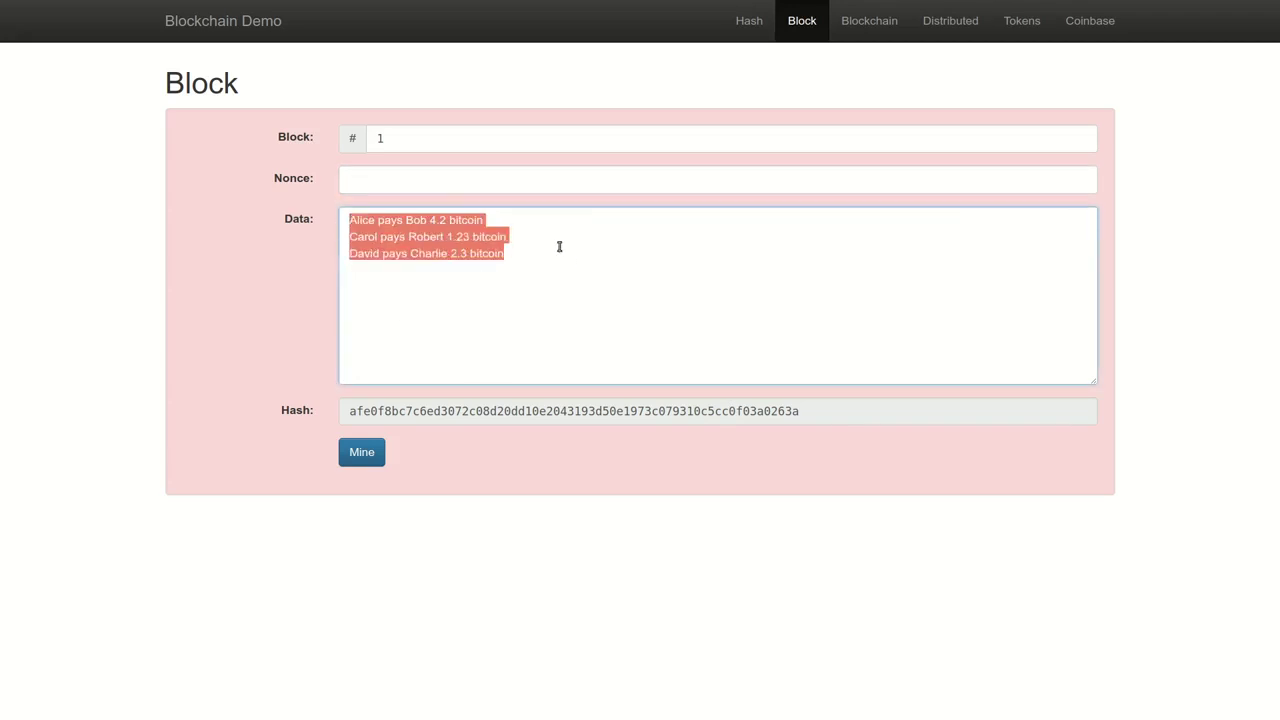
pyautogui.click(505, 180)
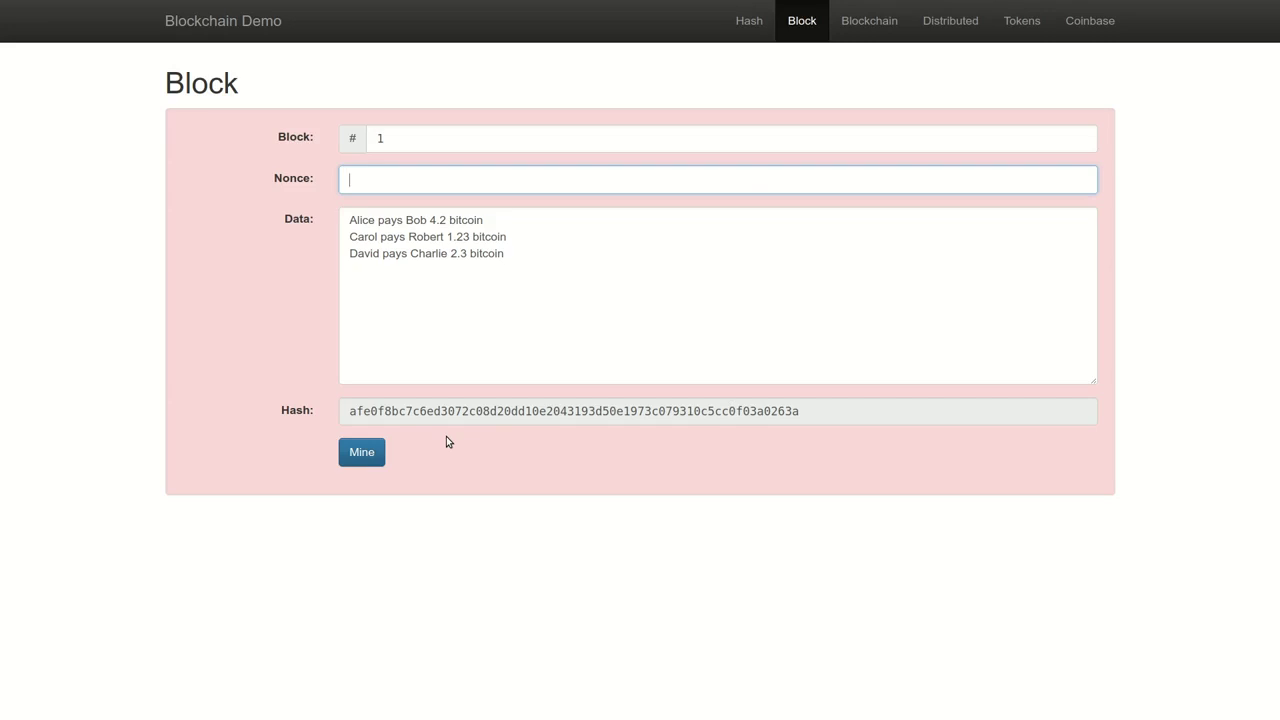
pyautogui.write('123')
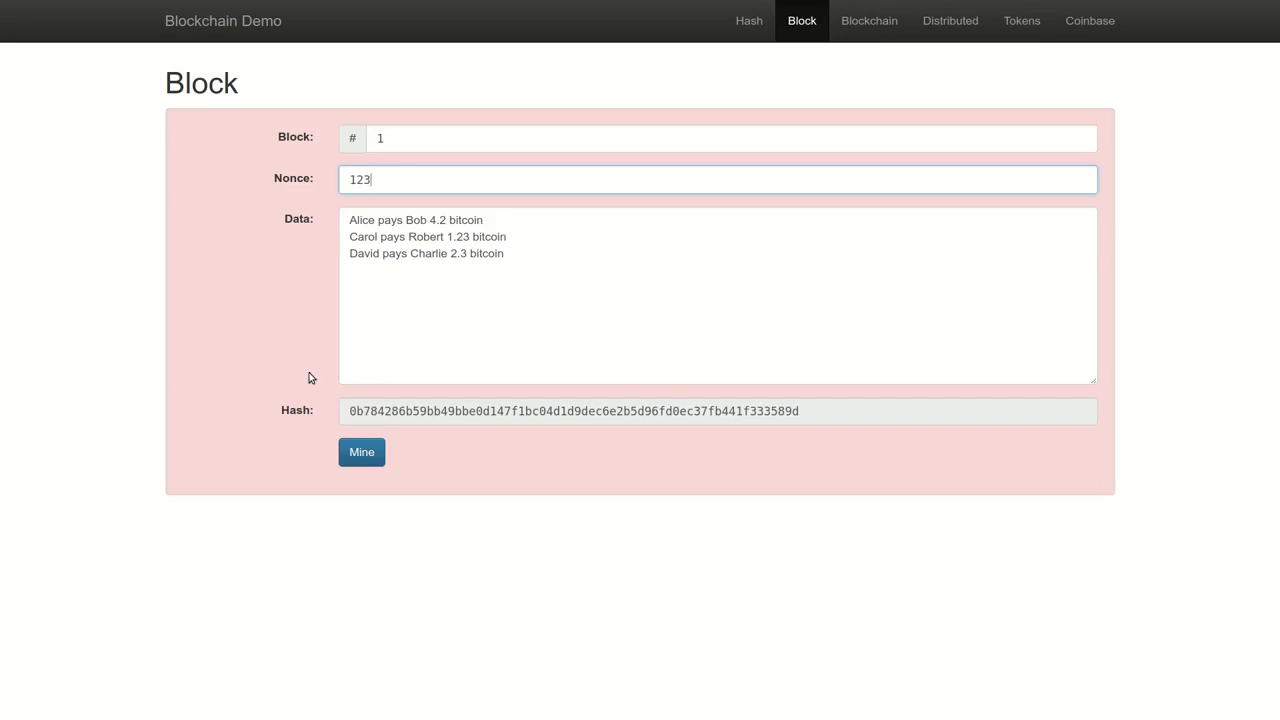
pyautogui.press('BackSpace')
pyautogui.press('BackSpace')
pyautogui.press('BackSpace')
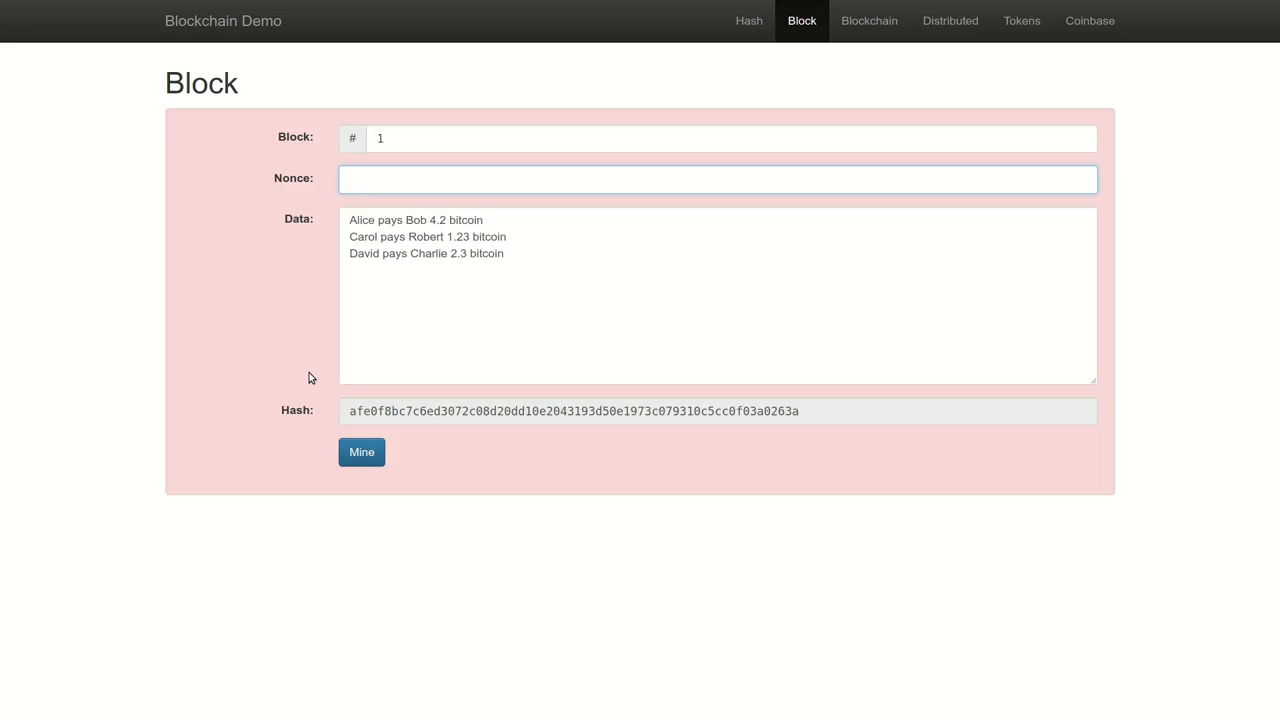
pyautogui.write('973')
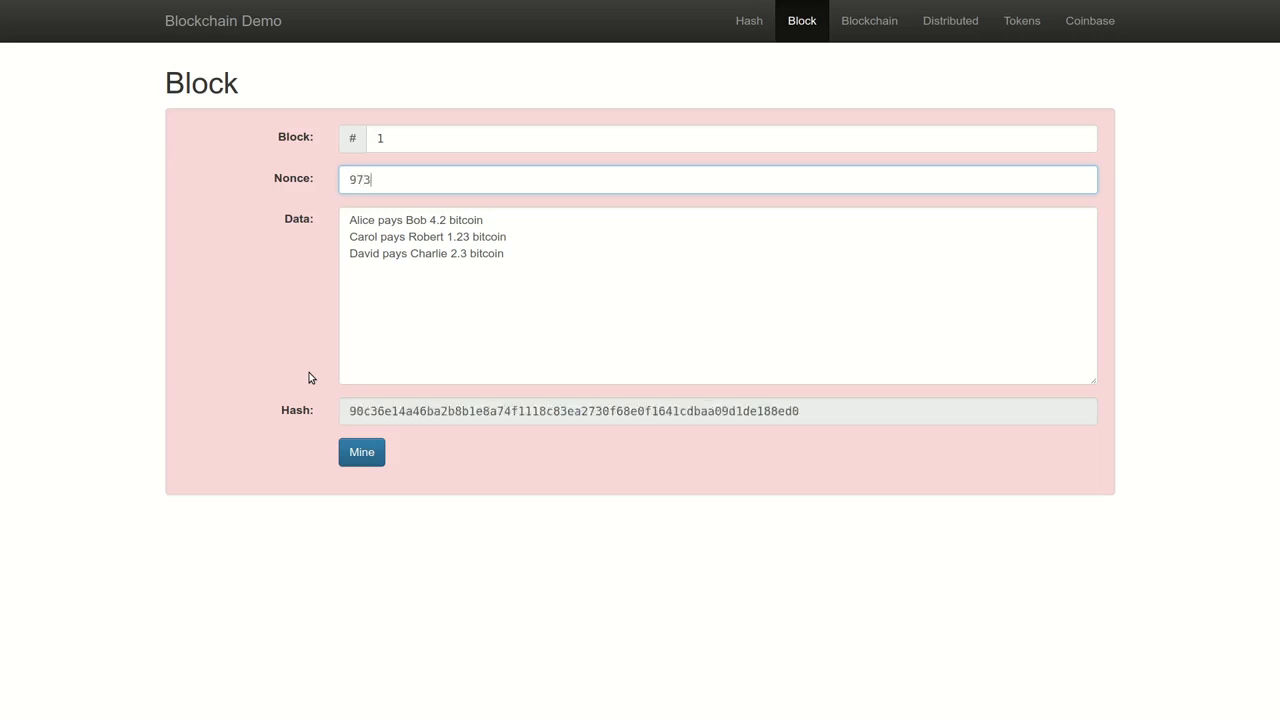
pyautogui.write('321')
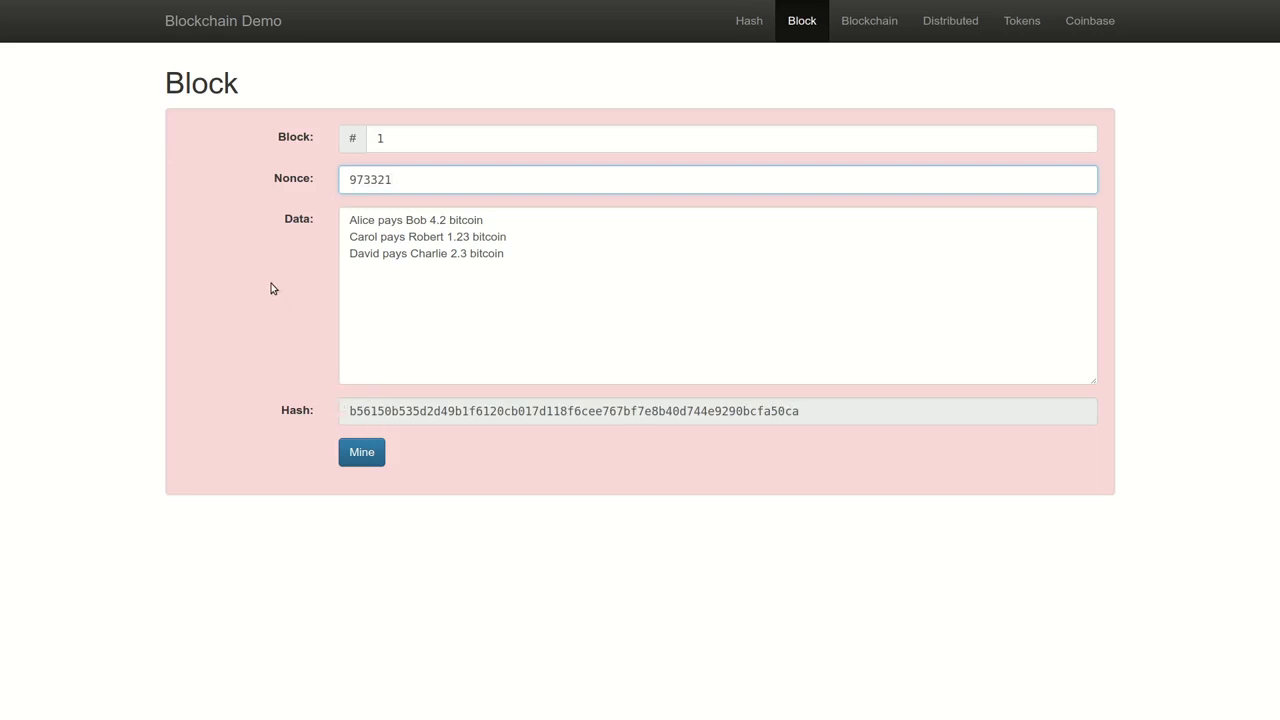
pyautogui.press('BackSpace')
pyautogui.press('BackSpace')
pyautogui.press('BackSpace')
pyautogui.press('BackSpace')
pyautogui.press('BackSpace')
pyautogui.press('BackSpace')
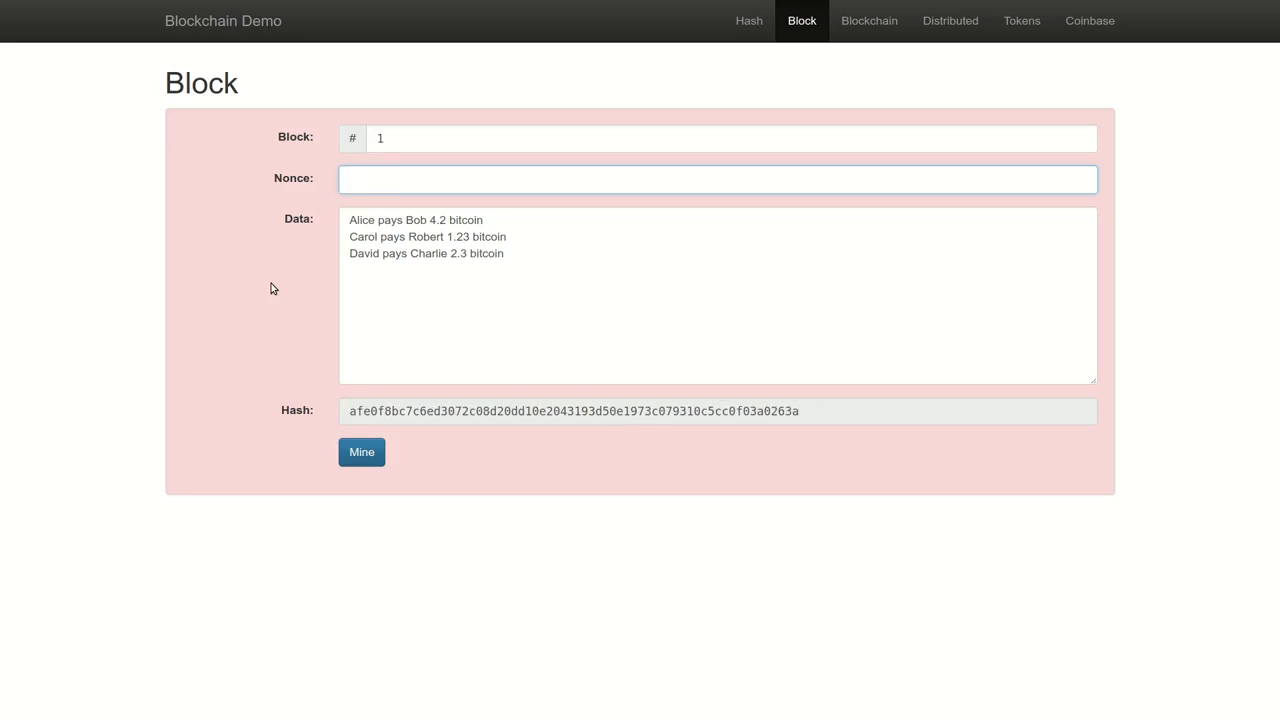
# Step: Mine block 1 to nonce 22294, giving a hash starting 0000, and highlight its data
pyautogui.click(359, 461)
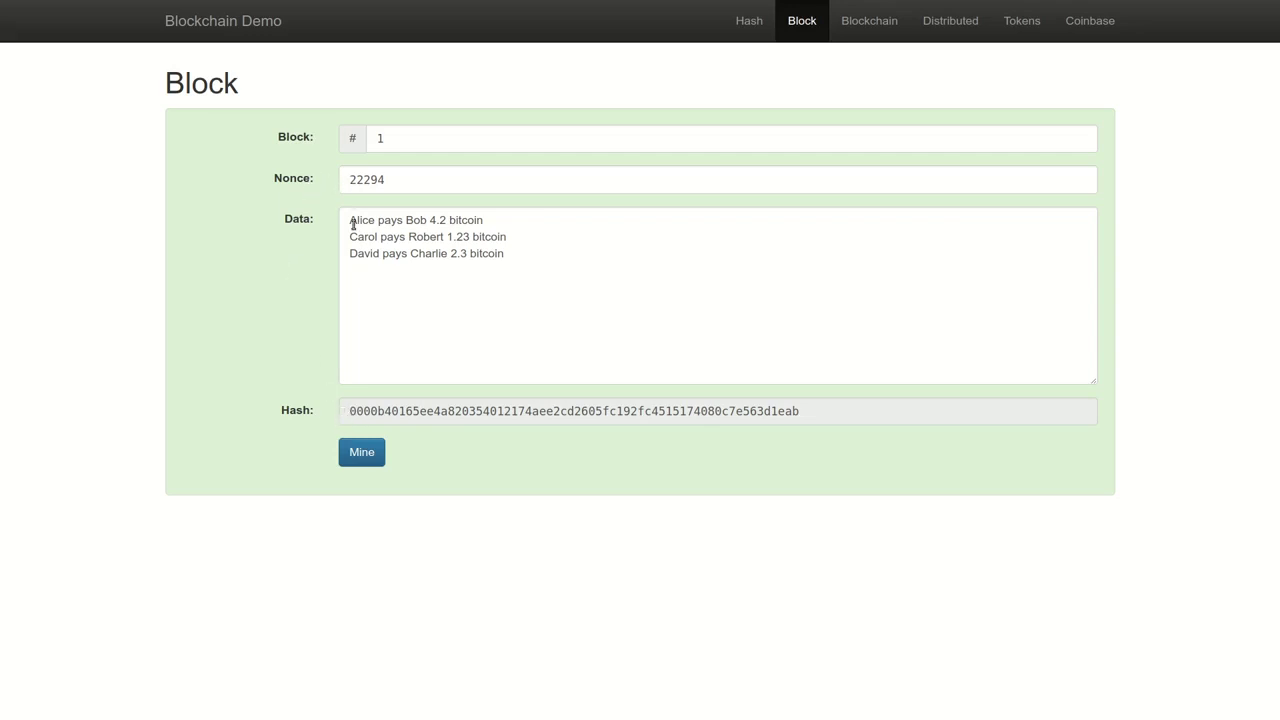
pyautogui.moveTo(350, 220); pyautogui.dragTo(546, 252)
pyautogui.click(430, 177)
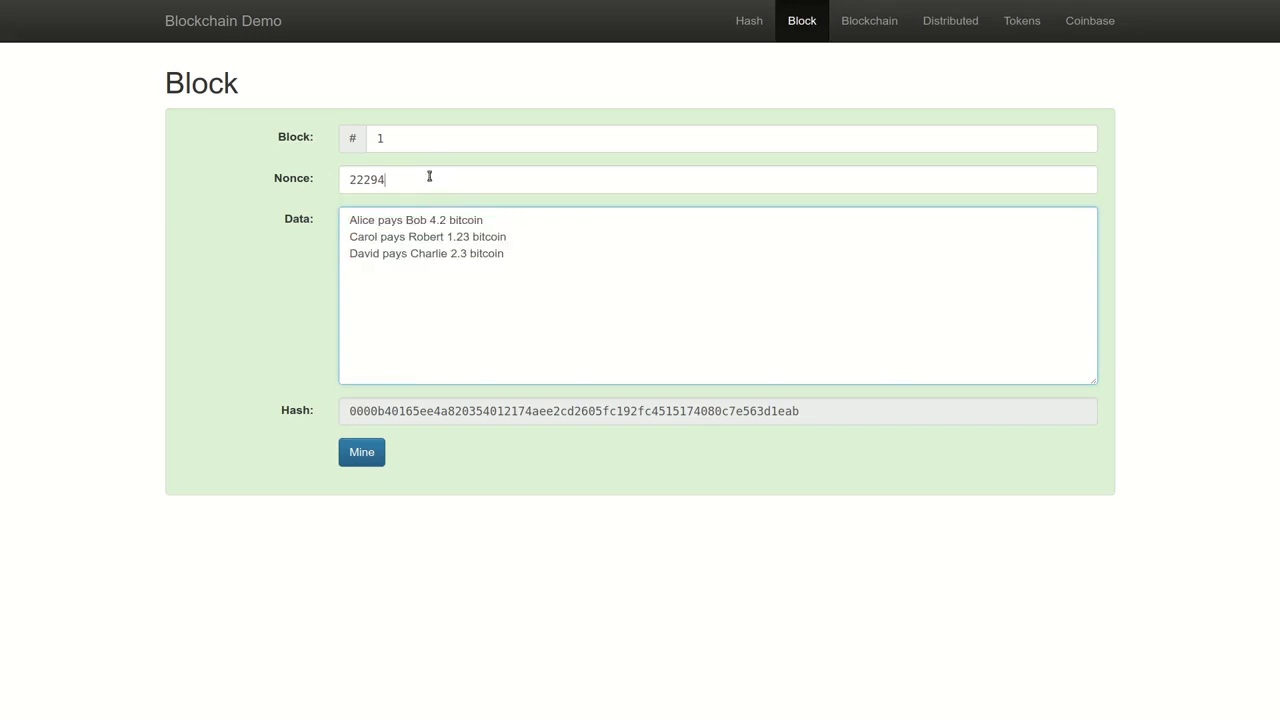
pyautogui.doubleClick(430, 179)
pyautogui.click(424, 299)
# Step: Change the nonce's last digit to 5 and back to 4 to show the hash change
pyautogui.click(402, 177)
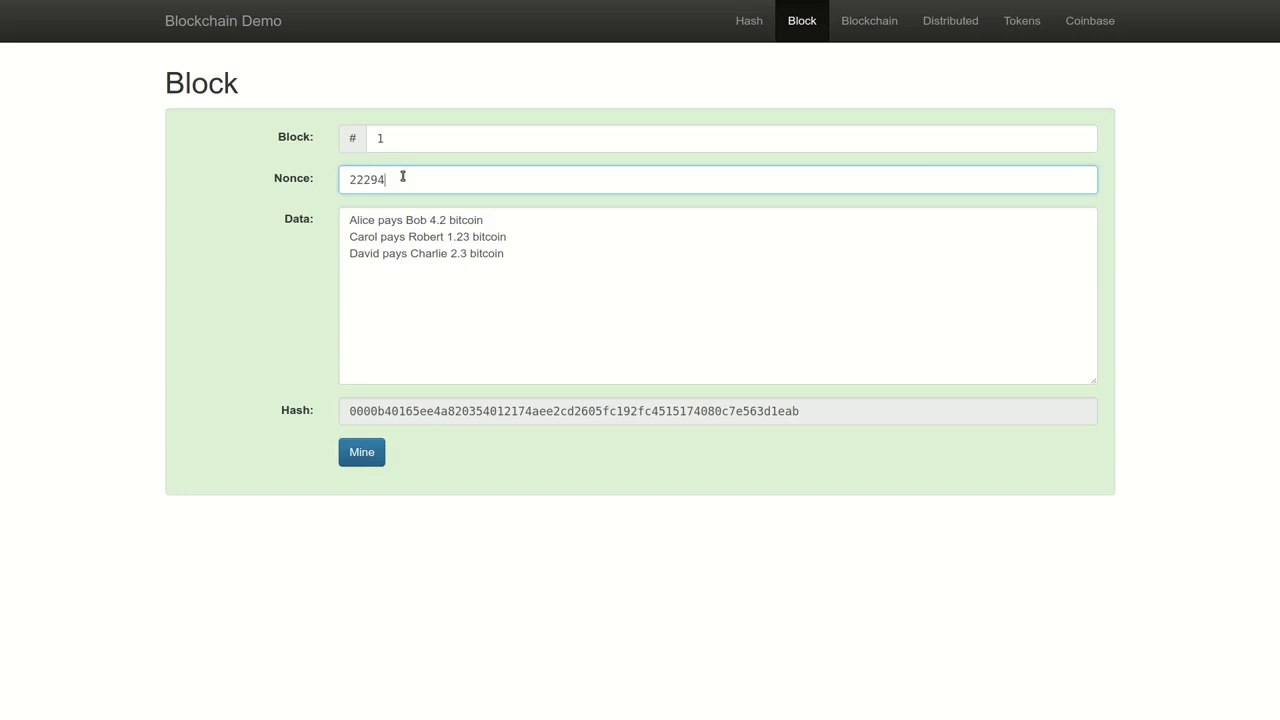
pyautogui.press('BackSpace')
pyautogui.write('5')
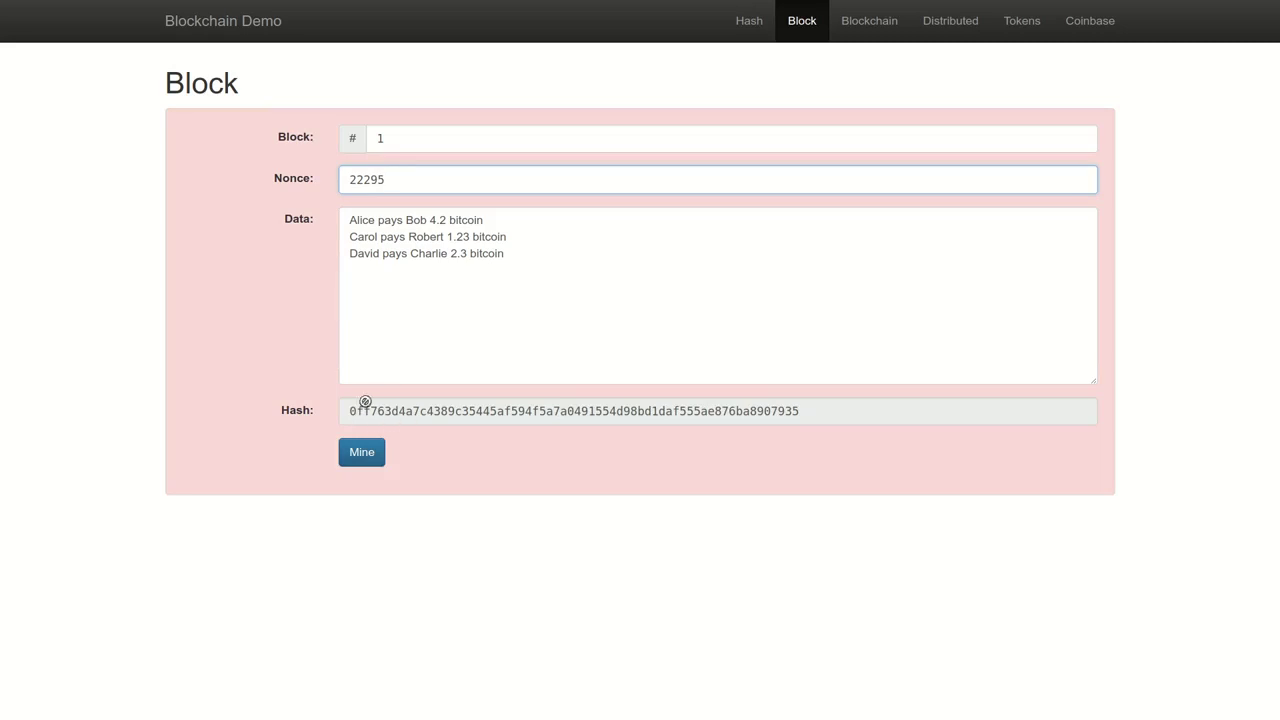
pyautogui.press('BackSpace')
pyautogui.write('4')
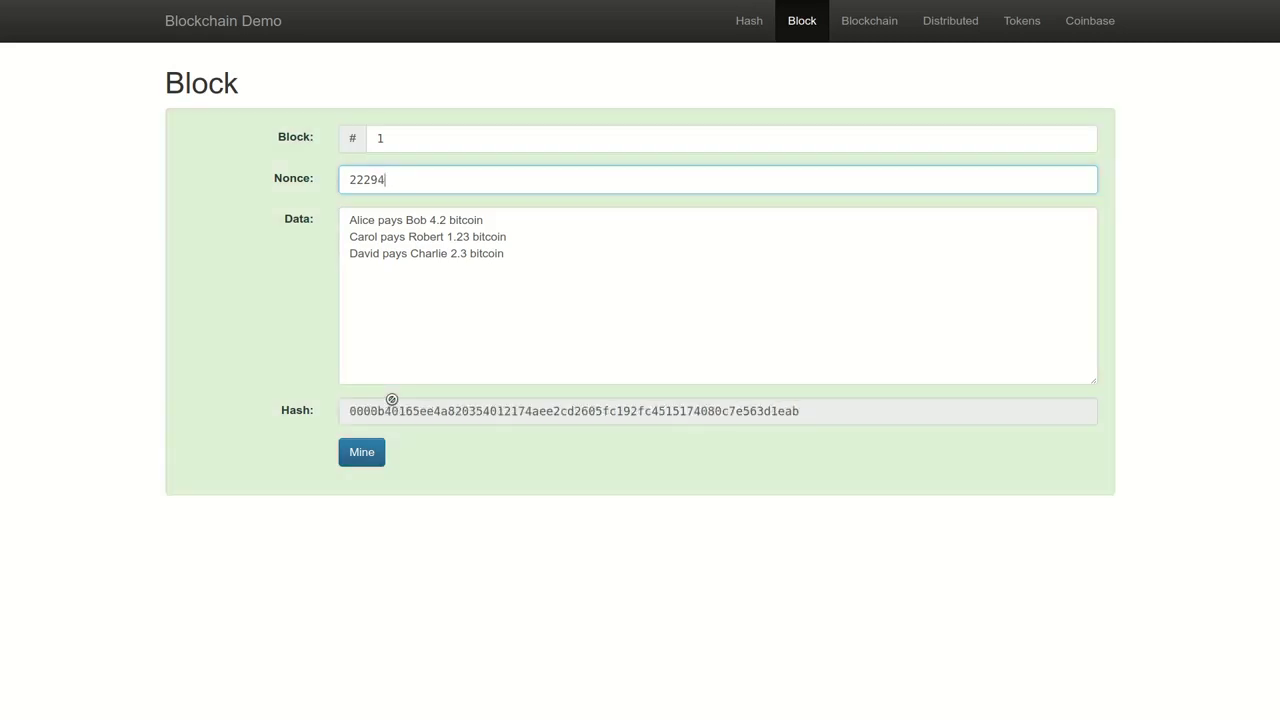
pyautogui.click(467, 253)
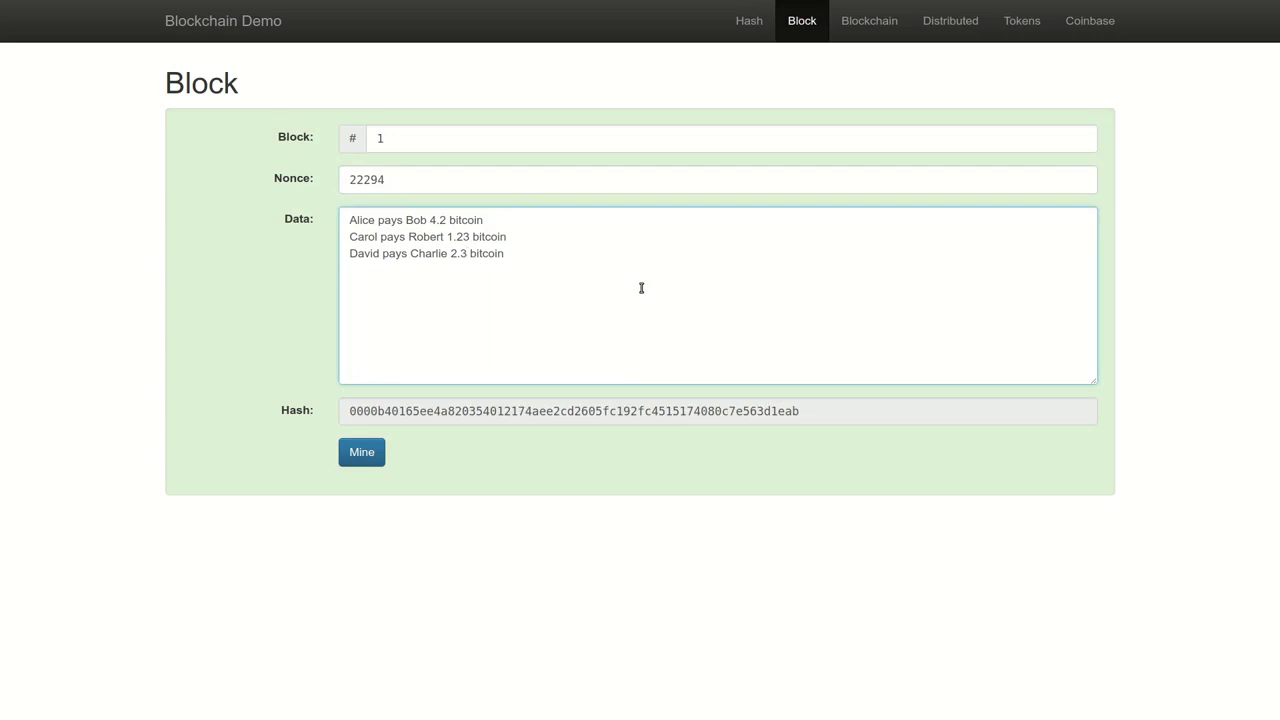
pyautogui.write('0')
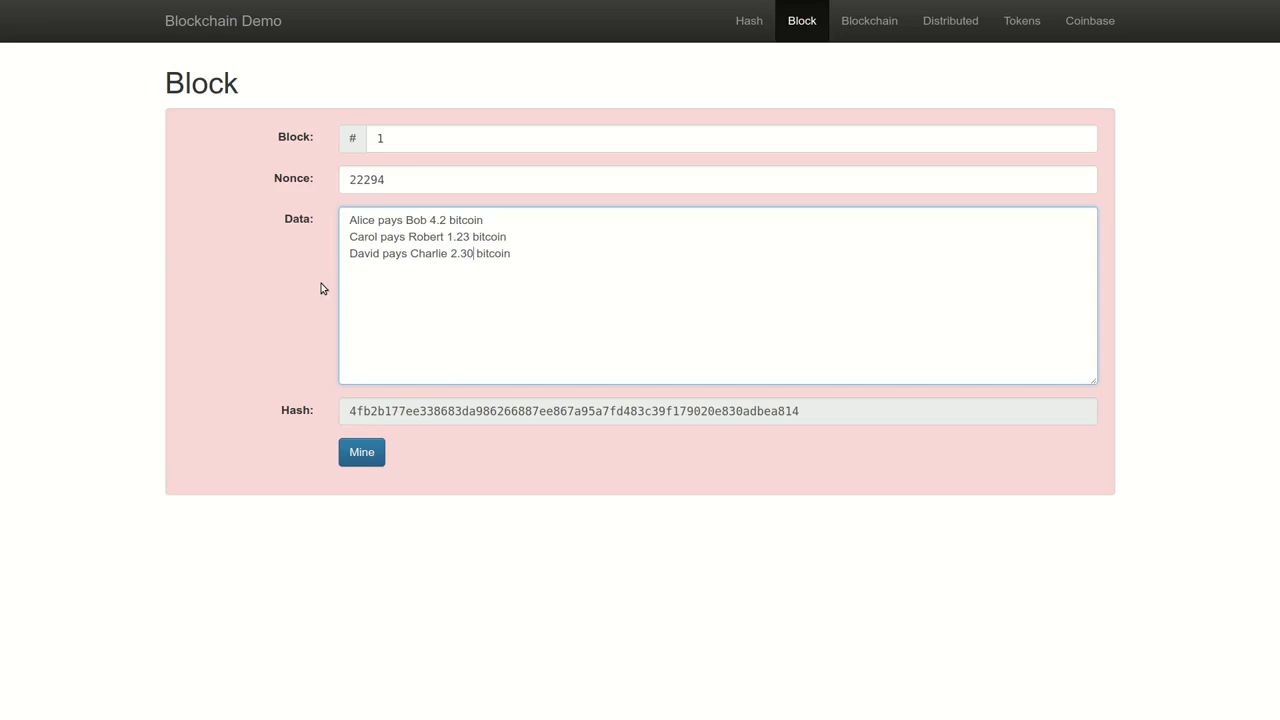
pyautogui.press('BackSpace')
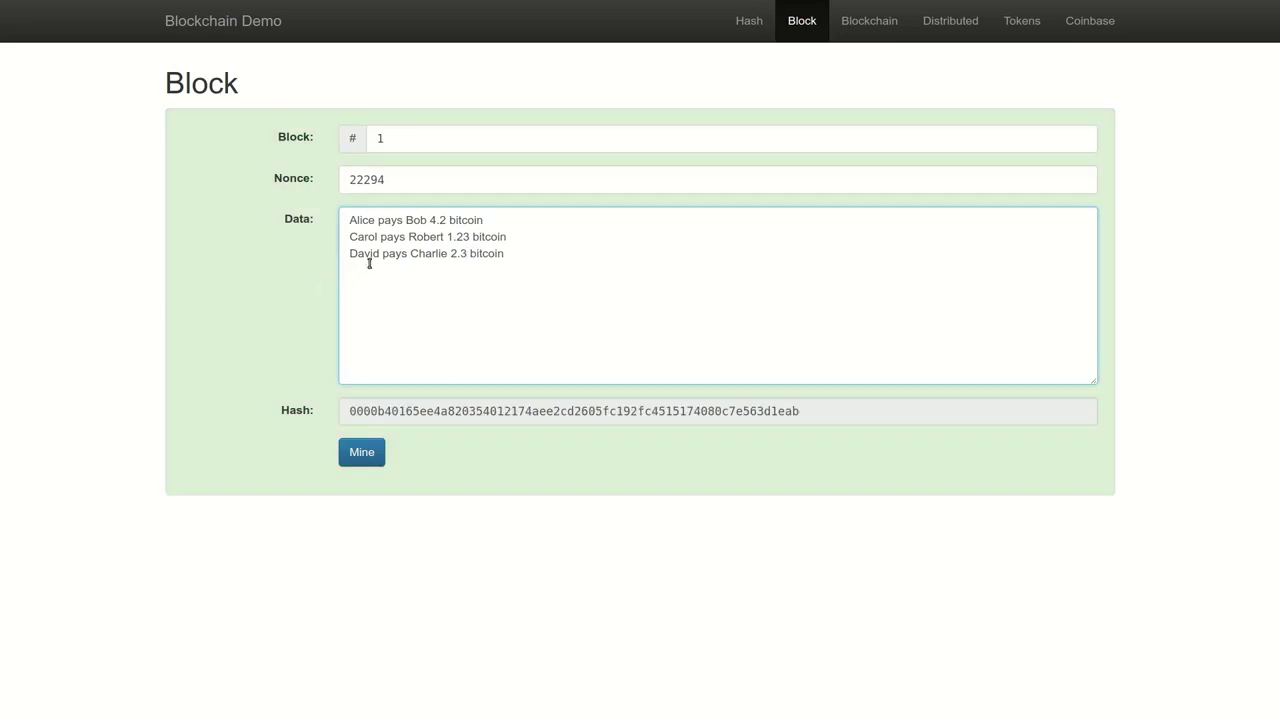
pyautogui.click(543, 253)
pyautogui.moveTo(394, 183); pyautogui.dragTo(331, 186)
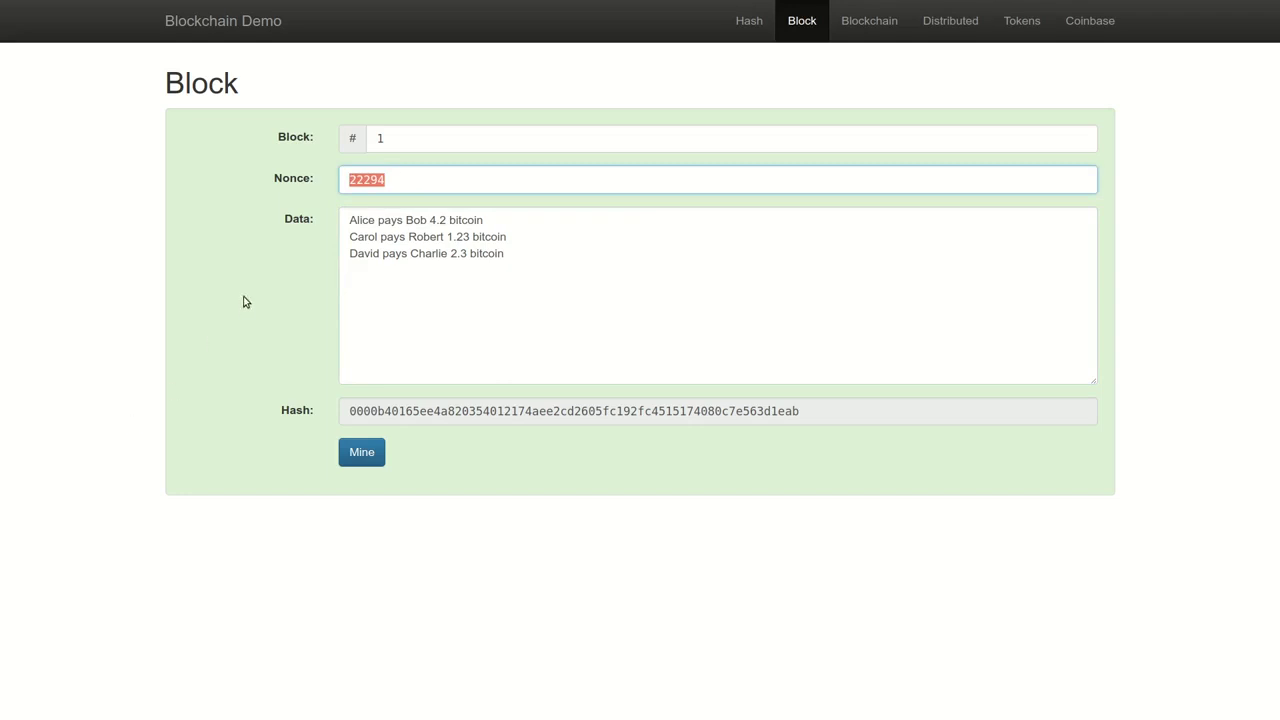
pyautogui.click(388, 180)
pyautogui.moveTo(347, 219); pyautogui.dragTo(574, 263)
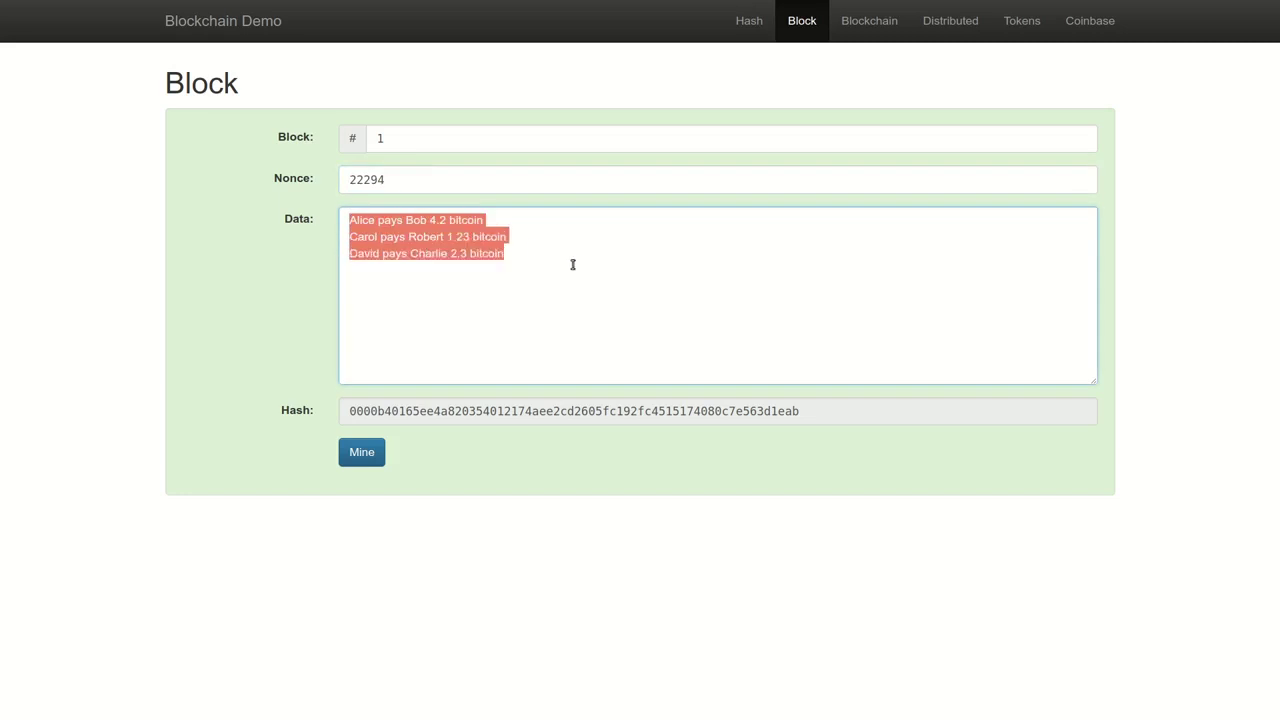
pyautogui.click(553, 258)
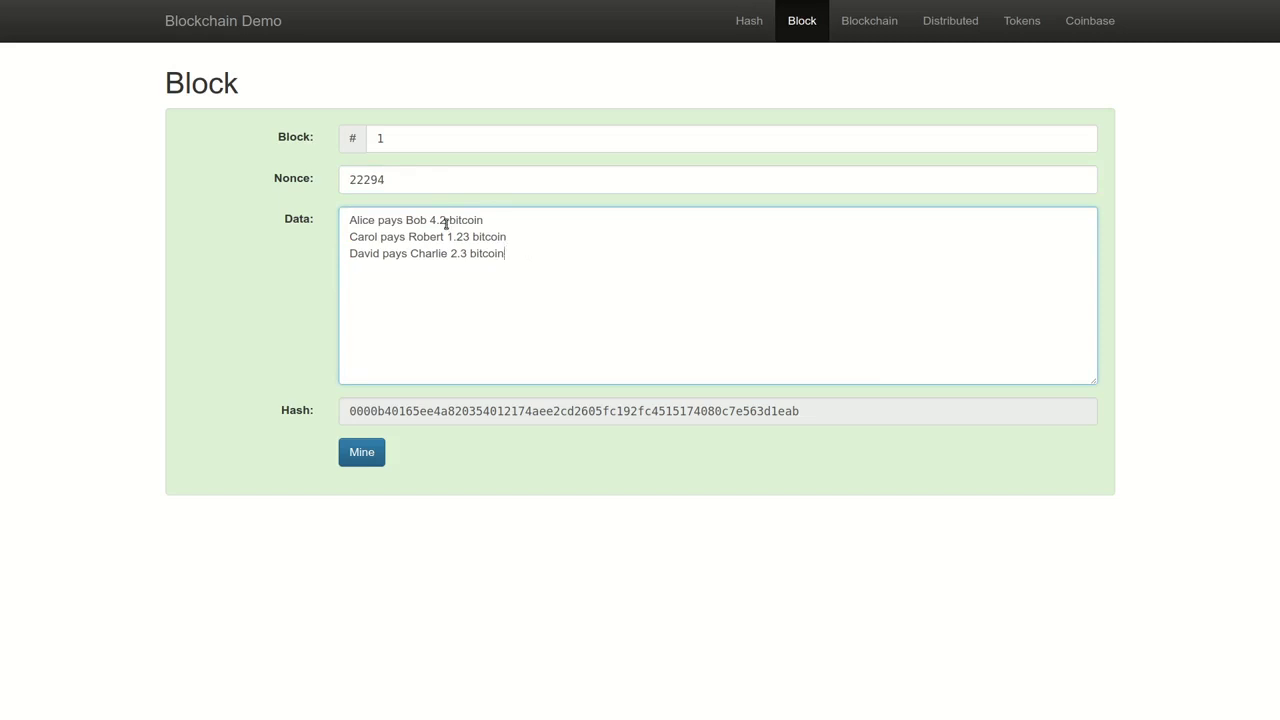
pyautogui.moveTo(447, 220); pyautogui.dragTo(439, 220)
pyautogui.write('2')
pyautogui.press('BackSpace')
pyautogui.write('9')
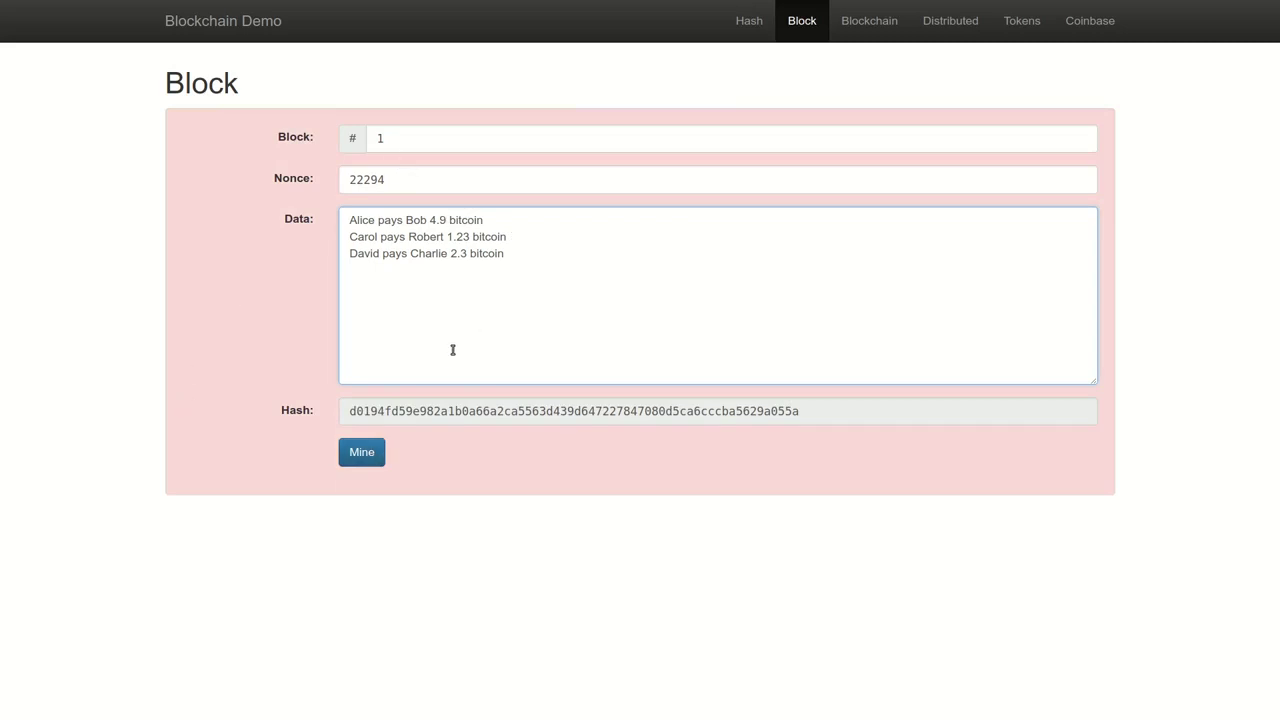
pyautogui.press('BackSpace')
pyautogui.write('2')
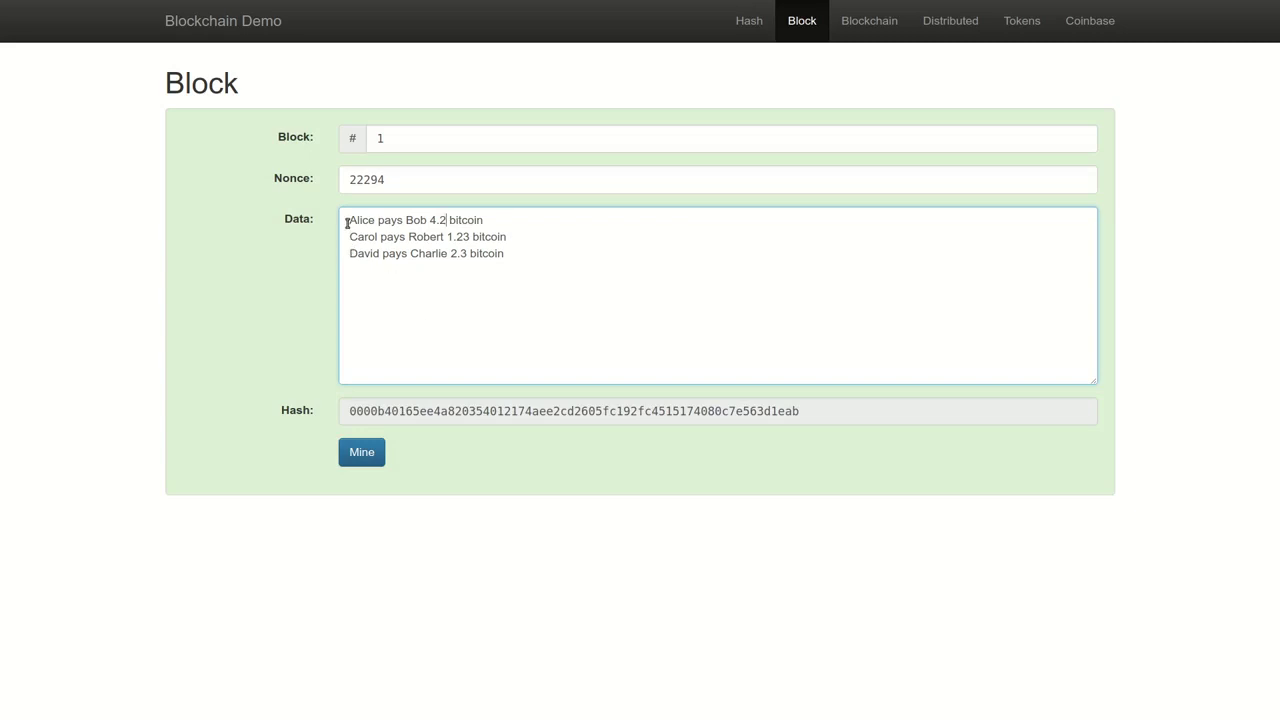
# Step: Highlight block 1's nonce 22294 and payment lines, then switch to the Blockchain chain view
pyautogui.moveTo(347, 222); pyautogui.dragTo(546, 246)
pyautogui.click(556, 253)
pyautogui.moveTo(399, 179); pyautogui.dragTo(333, 180)
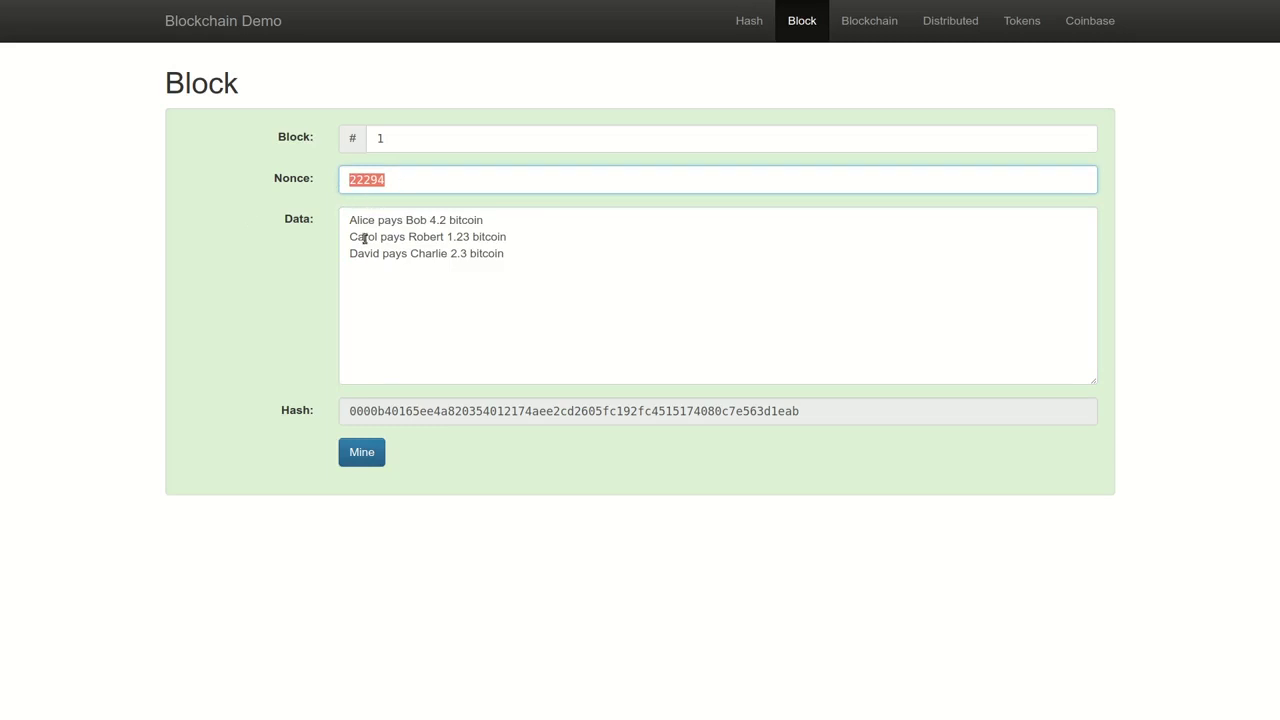
pyautogui.moveTo(350, 219); pyautogui.dragTo(549, 250)
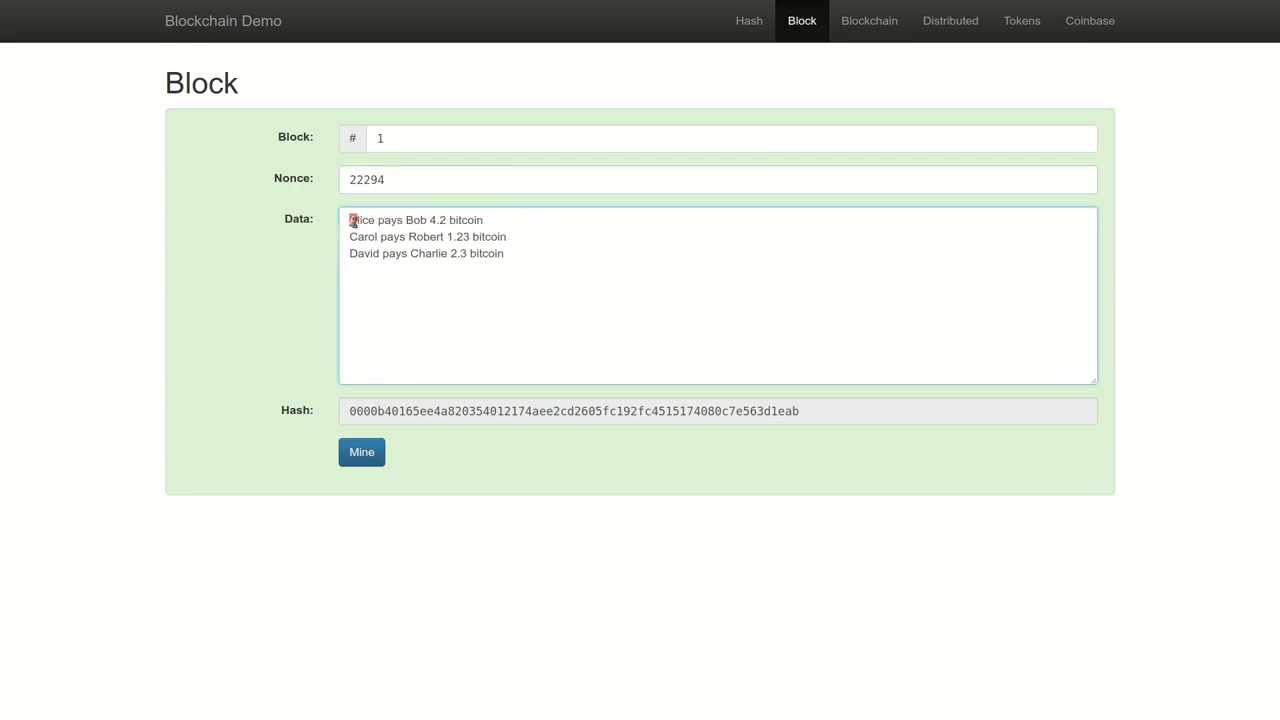
pyautogui.click(555, 253)
pyautogui.click(431, 180)
pyautogui.moveTo(431, 180); pyautogui.dragTo(330, 176)
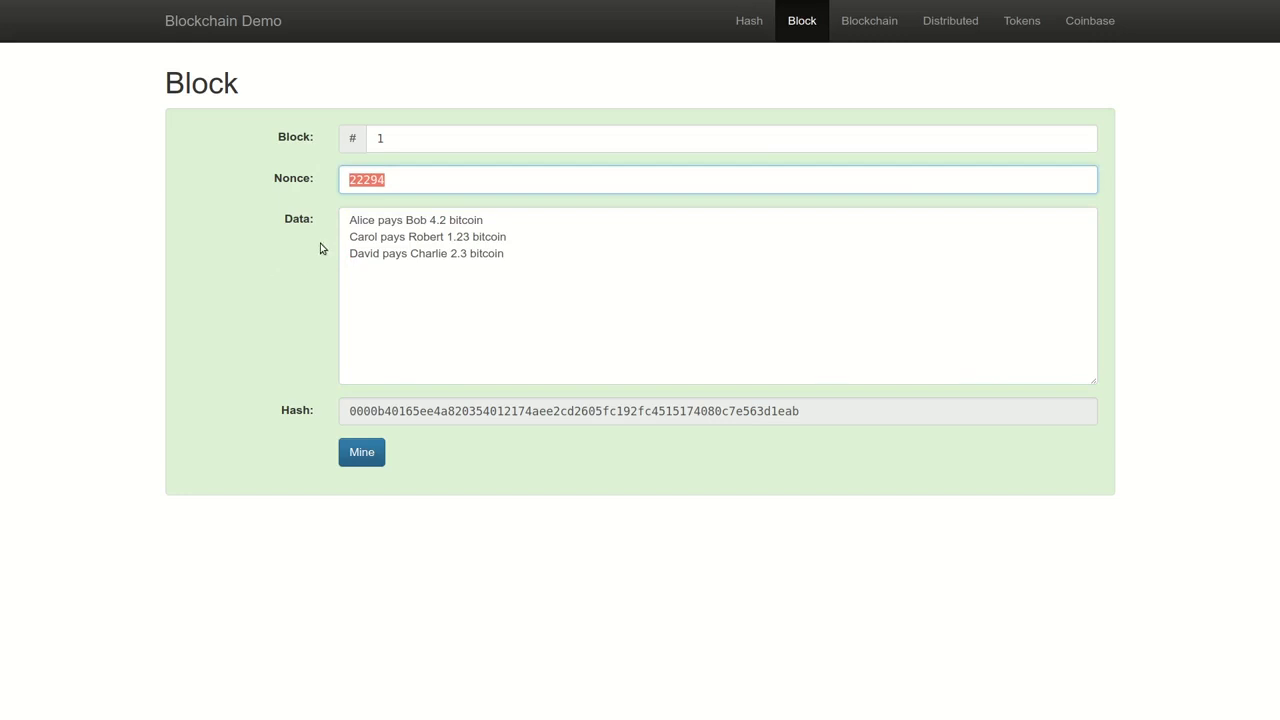
pyautogui.moveTo(340, 219); pyautogui.dragTo(567, 267)
pyautogui.hotkey('ctrl', 'c')
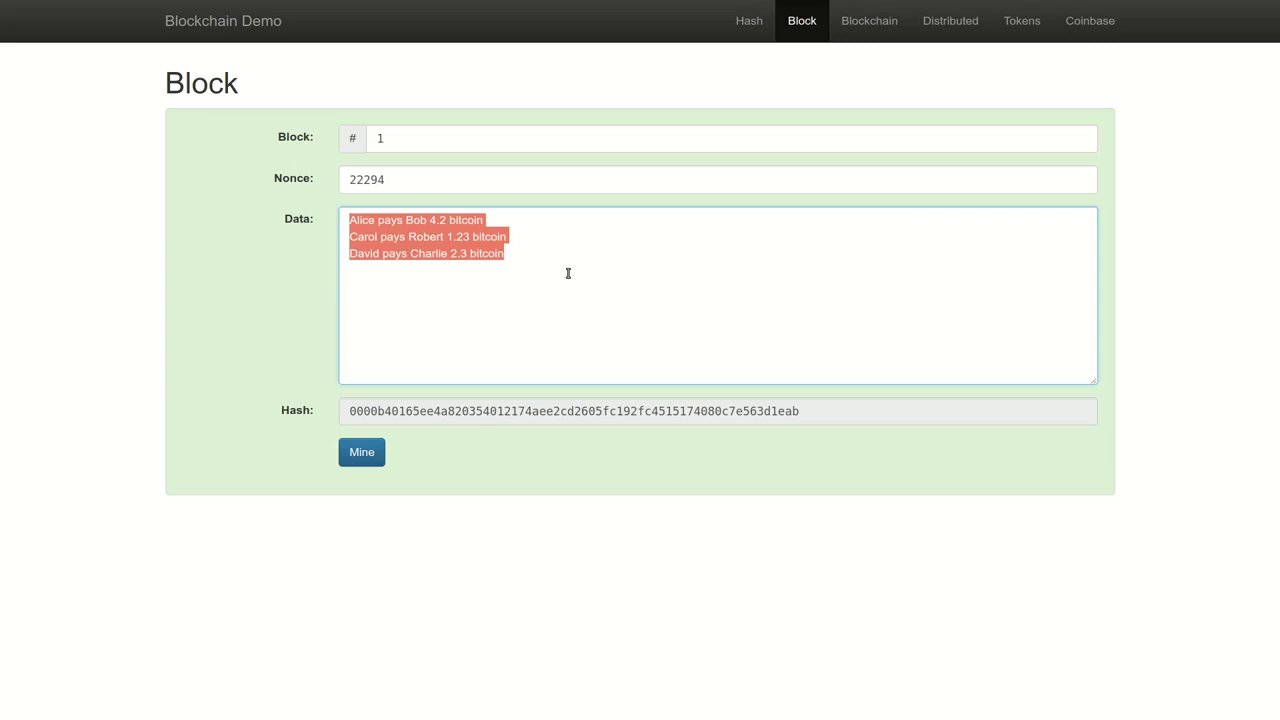
pyautogui.click(568, 254)
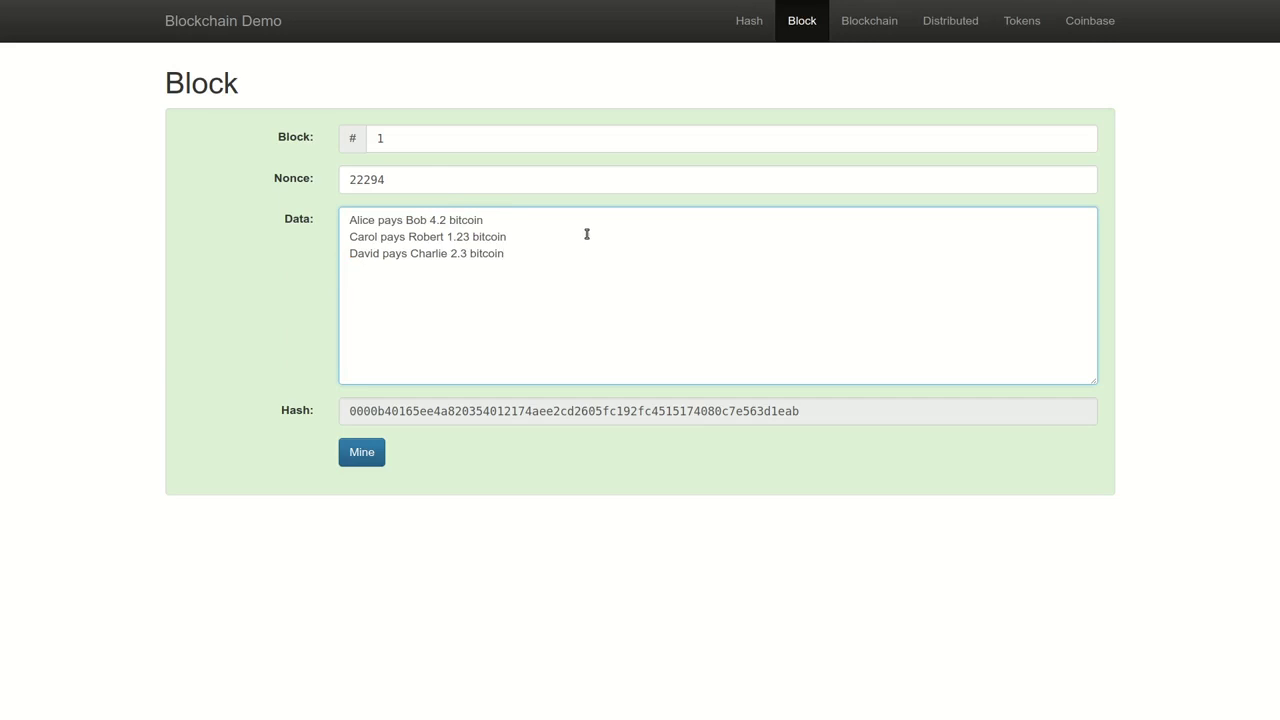
pyautogui.click(883, 27)
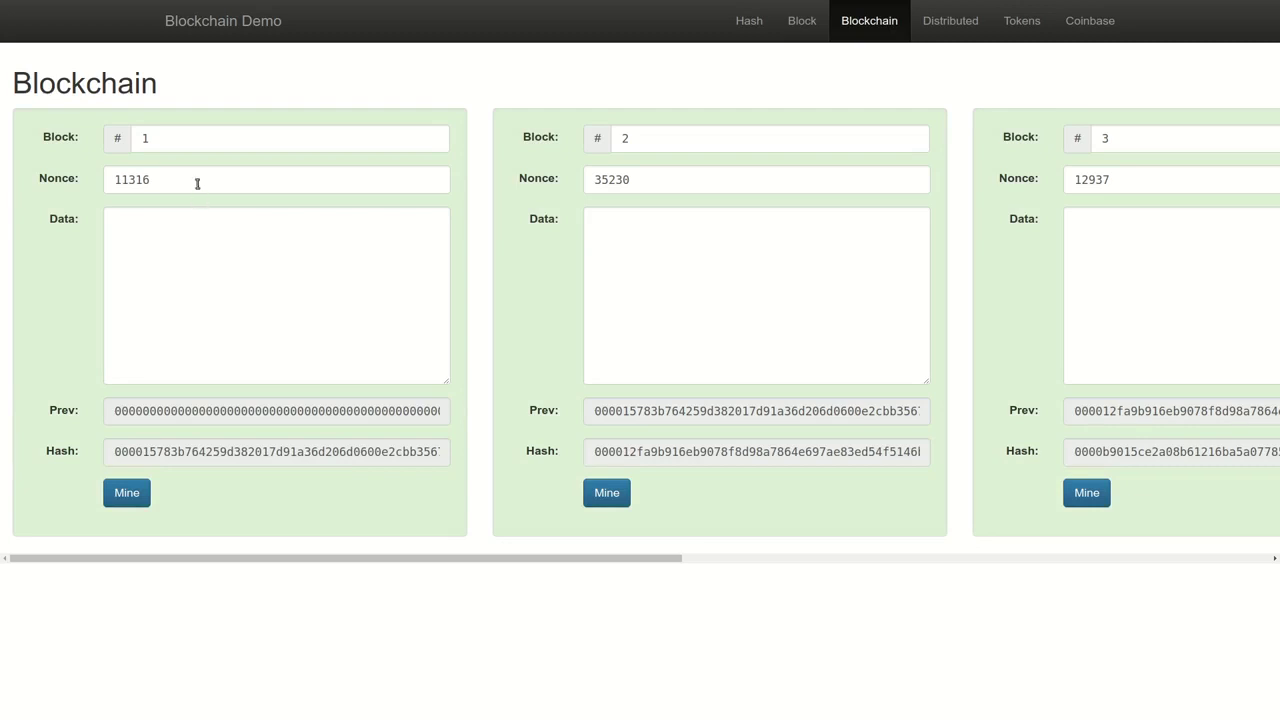
# Step: Clear the nonces of block 1 (11316) and block 2 (35230)
pyautogui.moveTo(195, 180); pyautogui.dragTo(3, 178)
pyautogui.press('BackSpace')
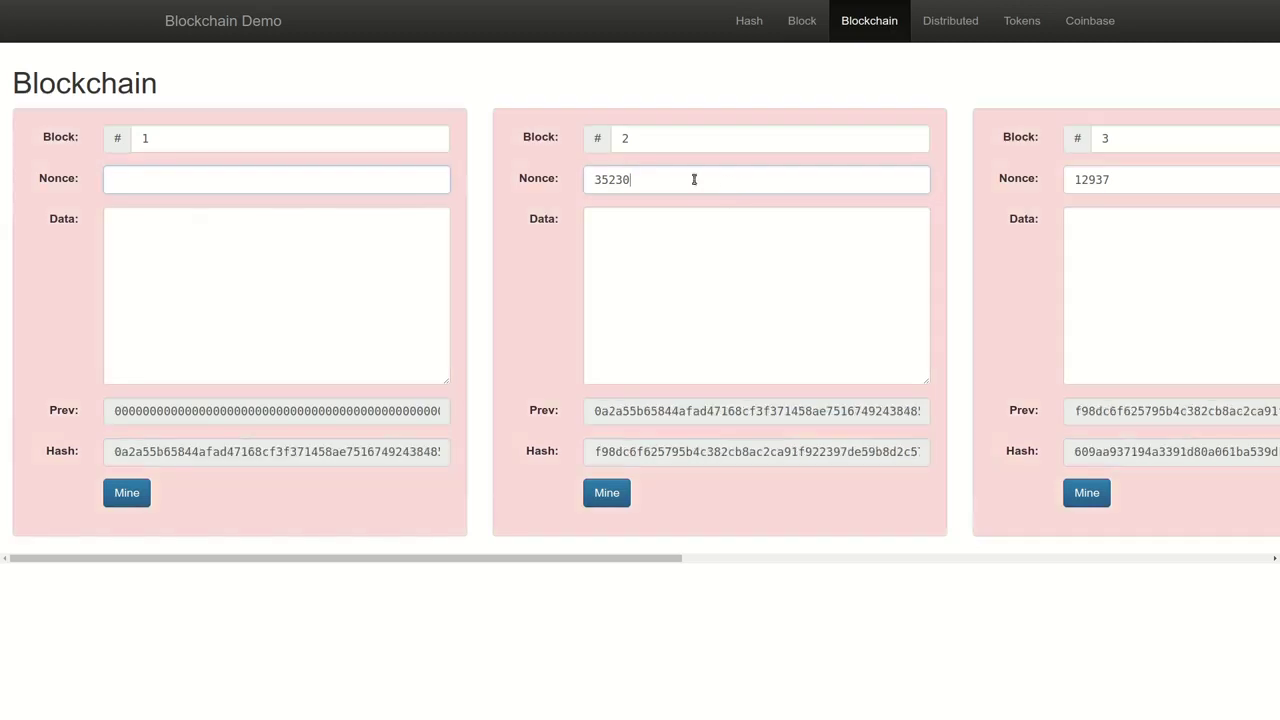
pyautogui.moveTo(694, 179); pyautogui.dragTo(506, 178)
pyautogui.press('BackSpace')
# Step: Paste the payment lines into blocks 1–3 and re-mine block 1 to nonce 1364
pyautogui.click(356, 289)
pyautogui.hotkey('ctrl', 'v')
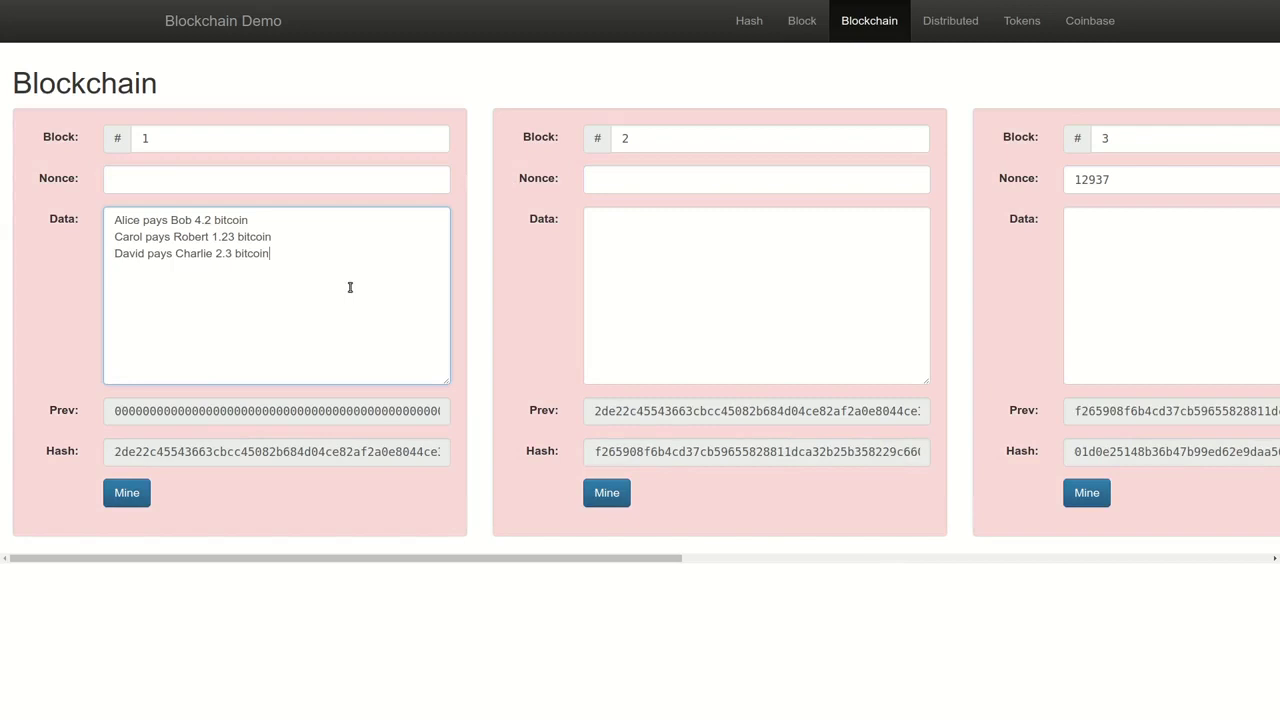
pyautogui.click(668, 242)
pyautogui.hotkey('ctrl', 'v')
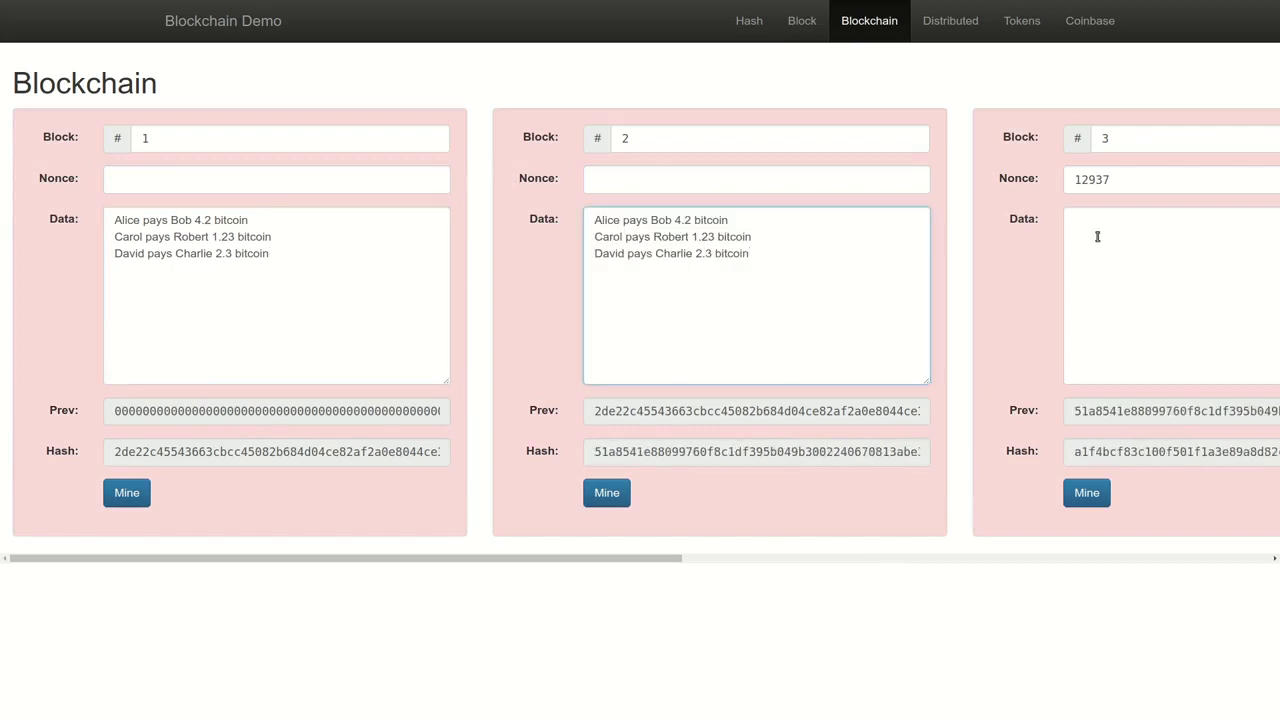
pyautogui.click(1098, 236)
pyautogui.hotkey('ctrl', 'v')
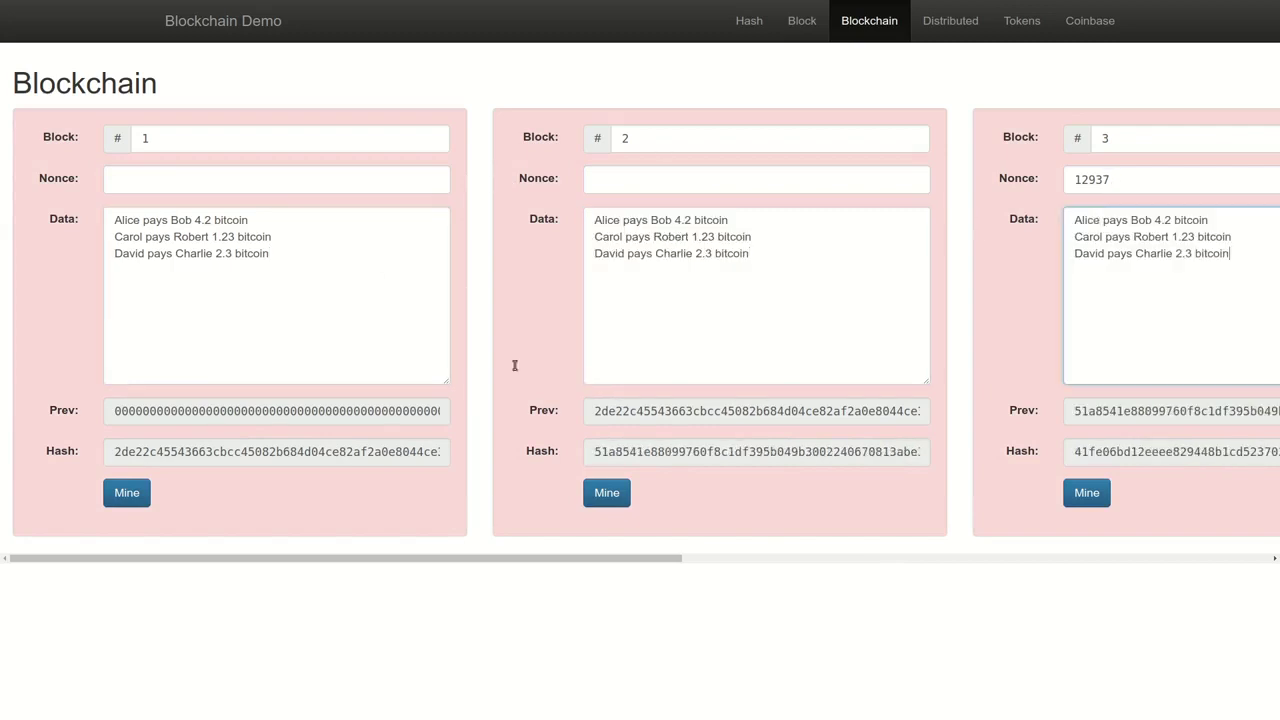
pyautogui.click(115, 497)
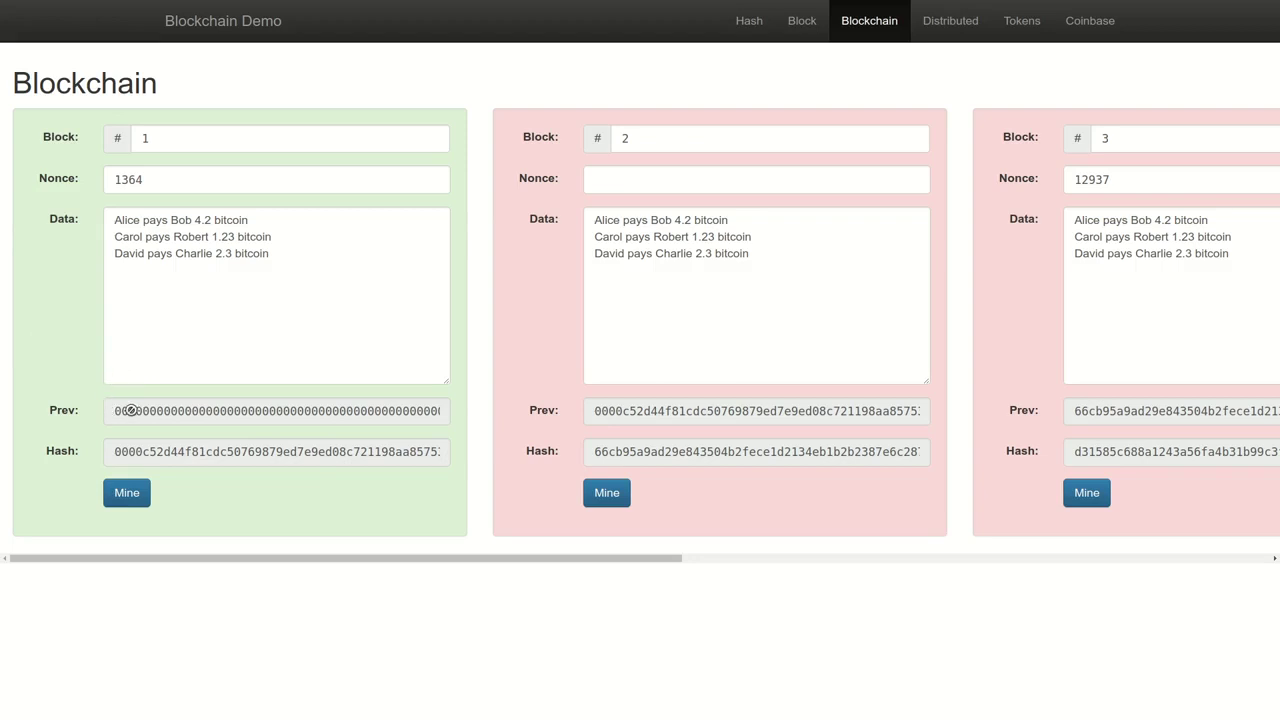
pyautogui.doubleClick(124, 410)
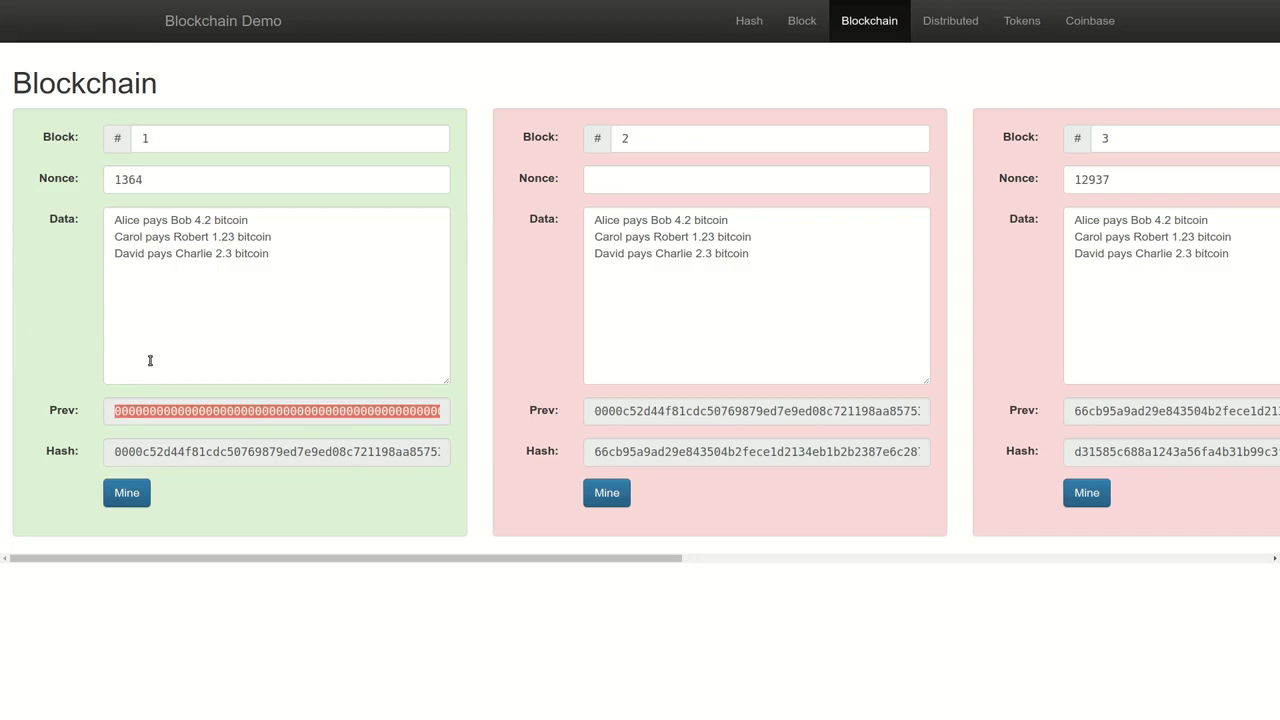
pyautogui.click(182, 410)
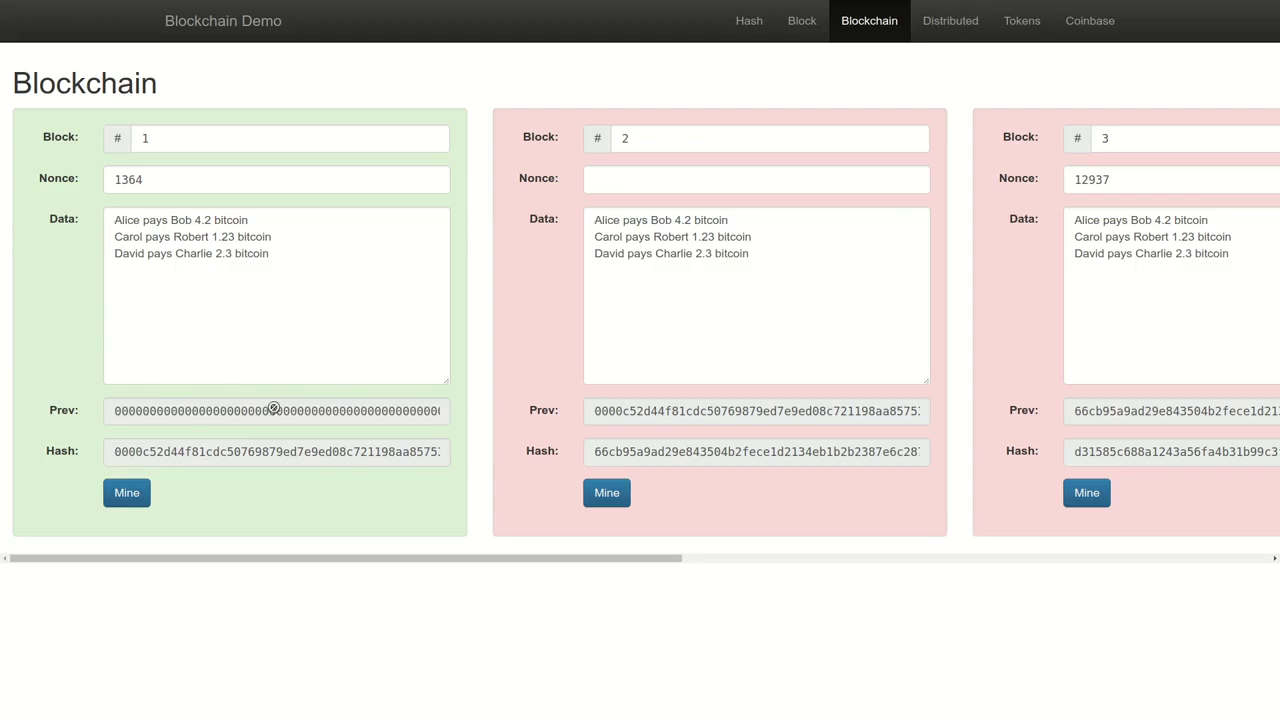
pyautogui.moveTo(281, 252); pyautogui.dragTo(116, 219)
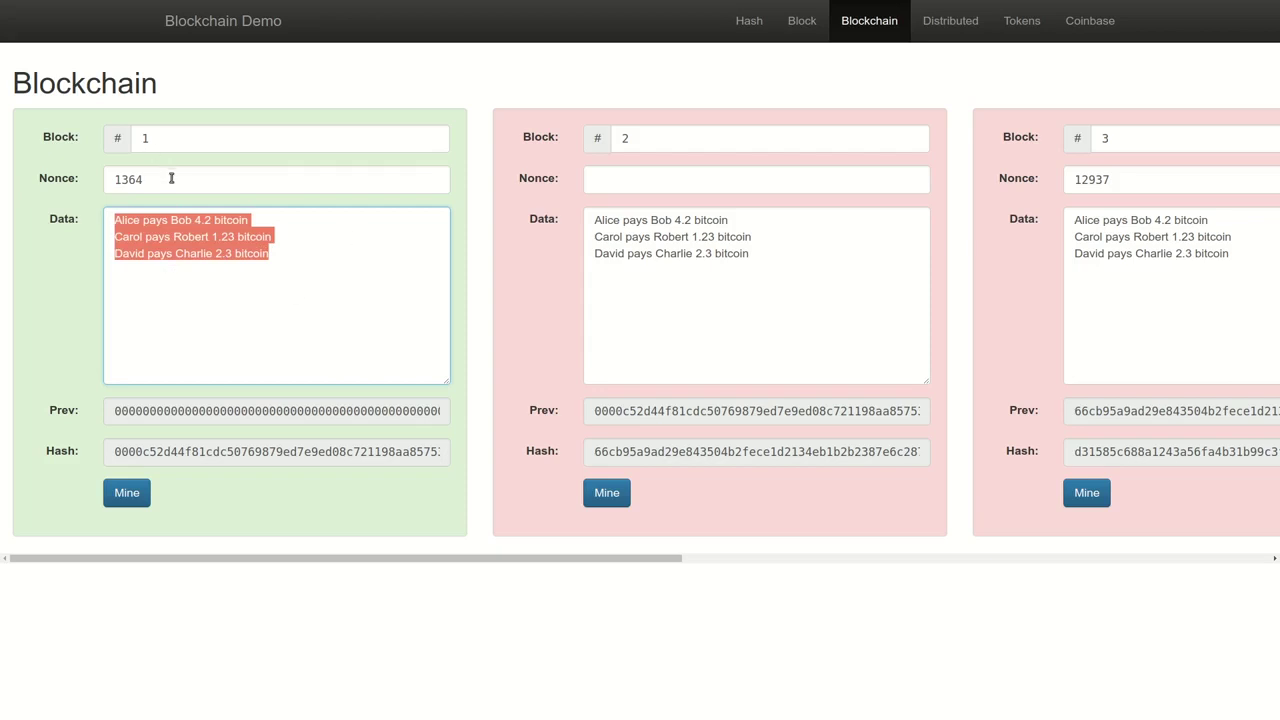
pyautogui.moveTo(174, 178); pyautogui.dragTo(38, 179)
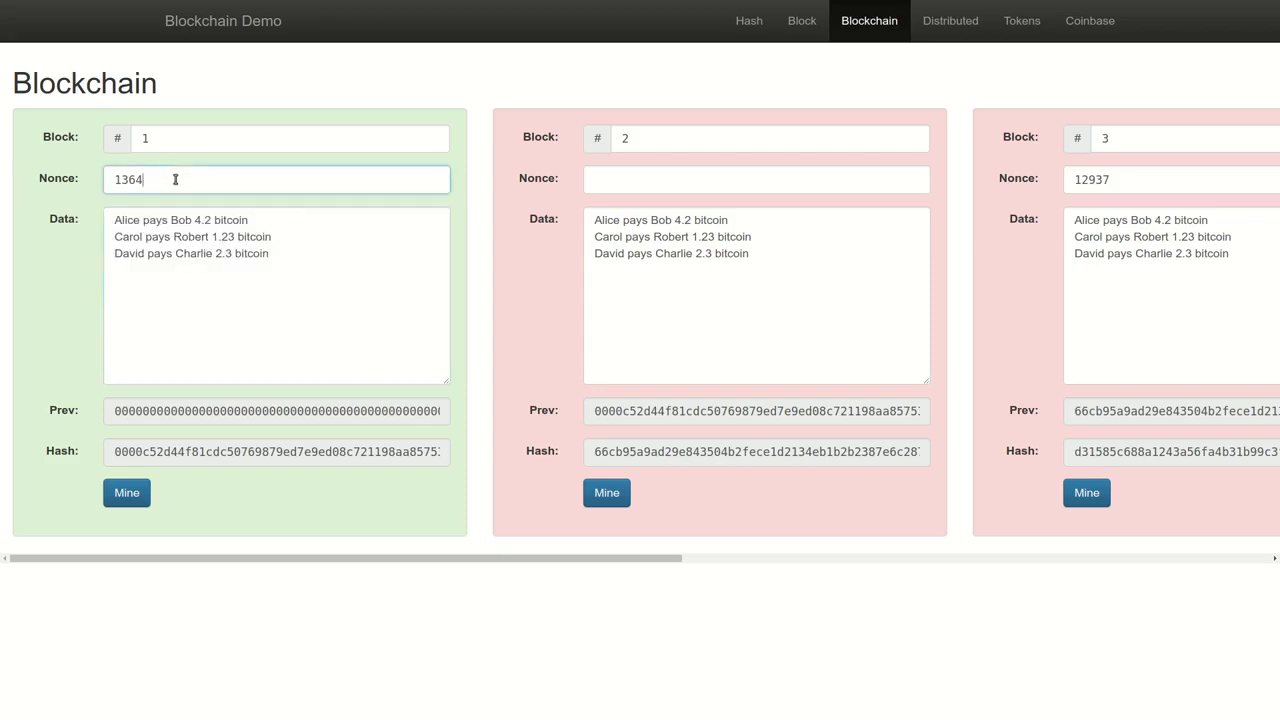
pyautogui.click(72, 470)
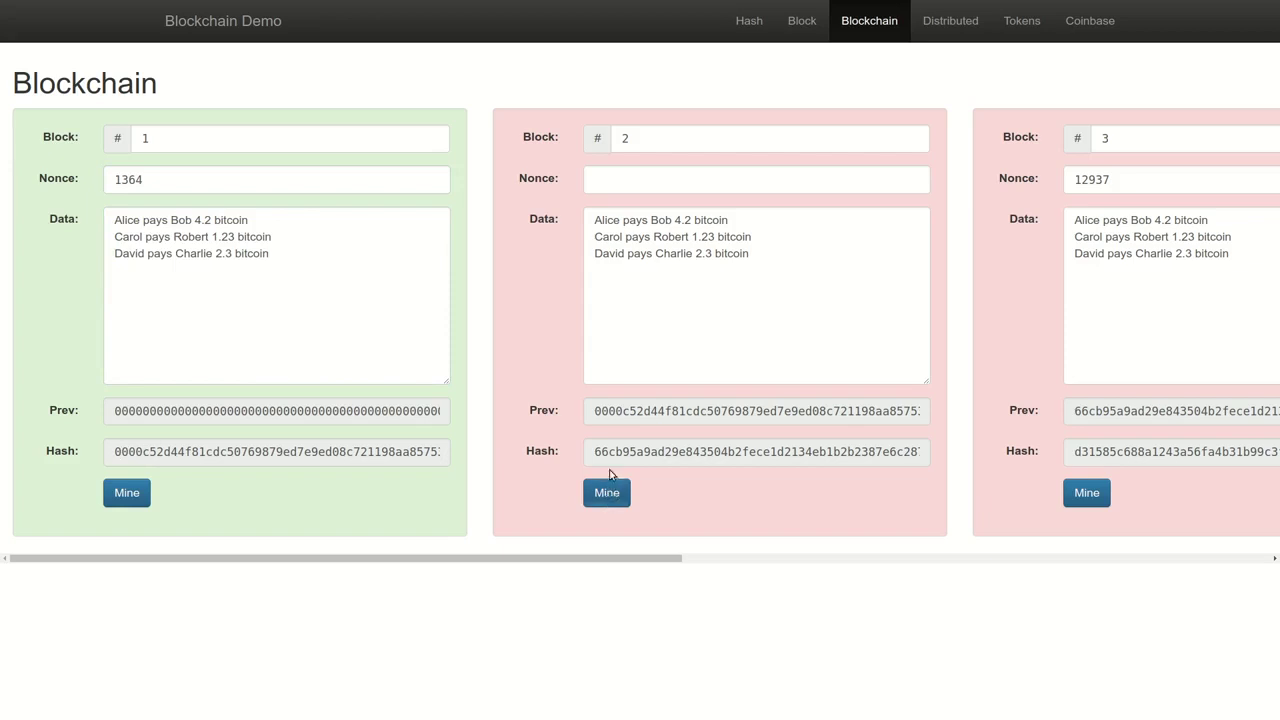
# Step: Compare block 1's hash with block 2's Prev, then mine block 2 to nonce 12314
pyautogui.doubleClick(625, 410)
pyautogui.doubleClick(382, 451)
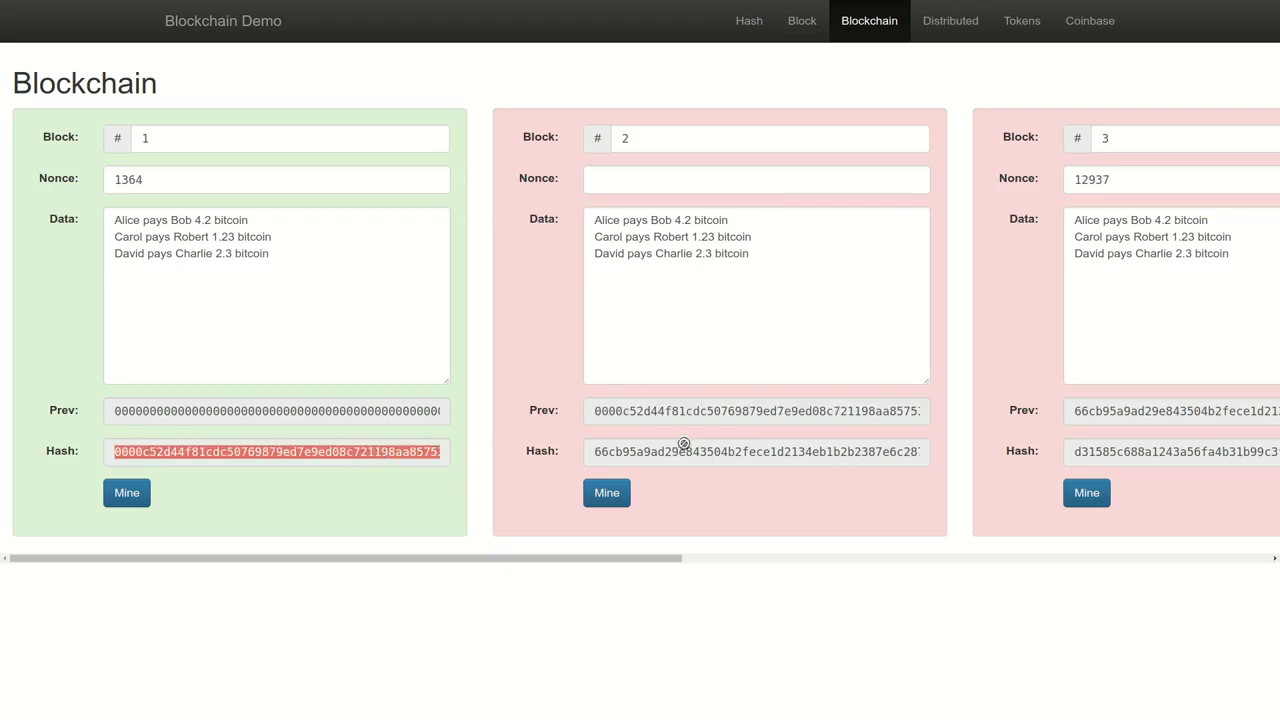
pyautogui.doubleClick(694, 410)
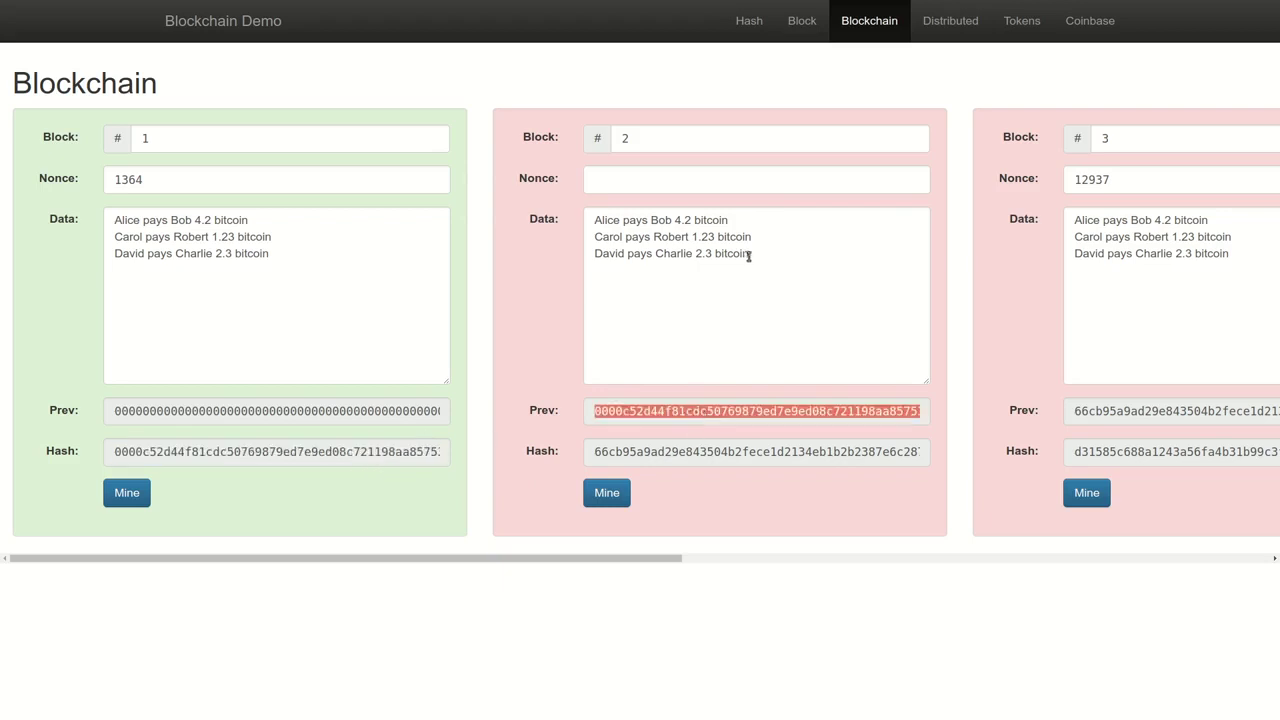
pyautogui.moveTo(748, 256); pyautogui.dragTo(548, 222)
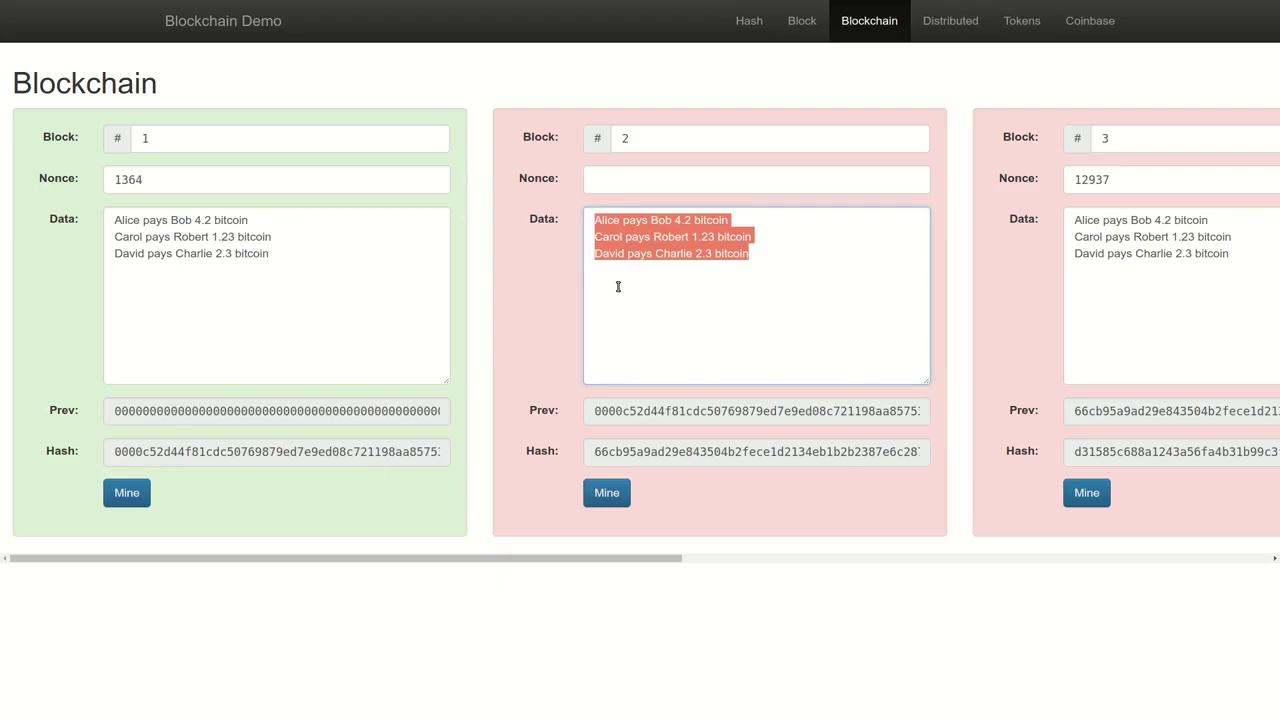
pyautogui.click(637, 184)
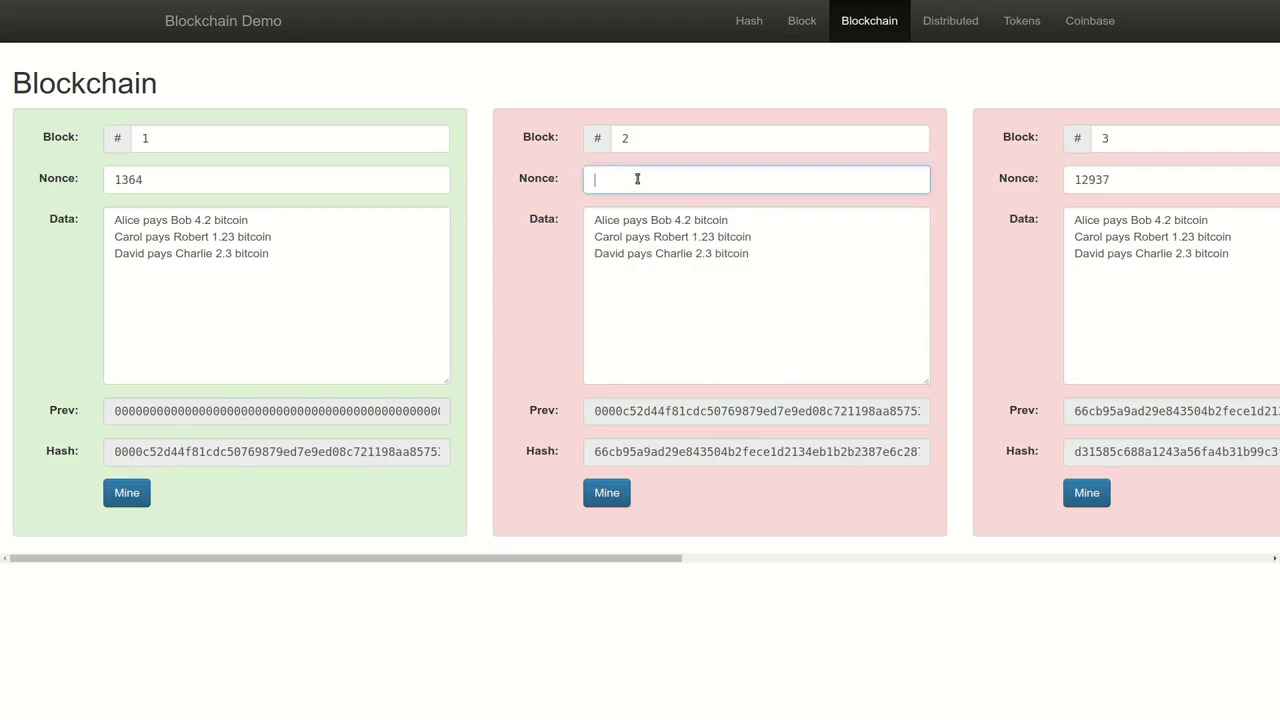
pyautogui.click(606, 492)
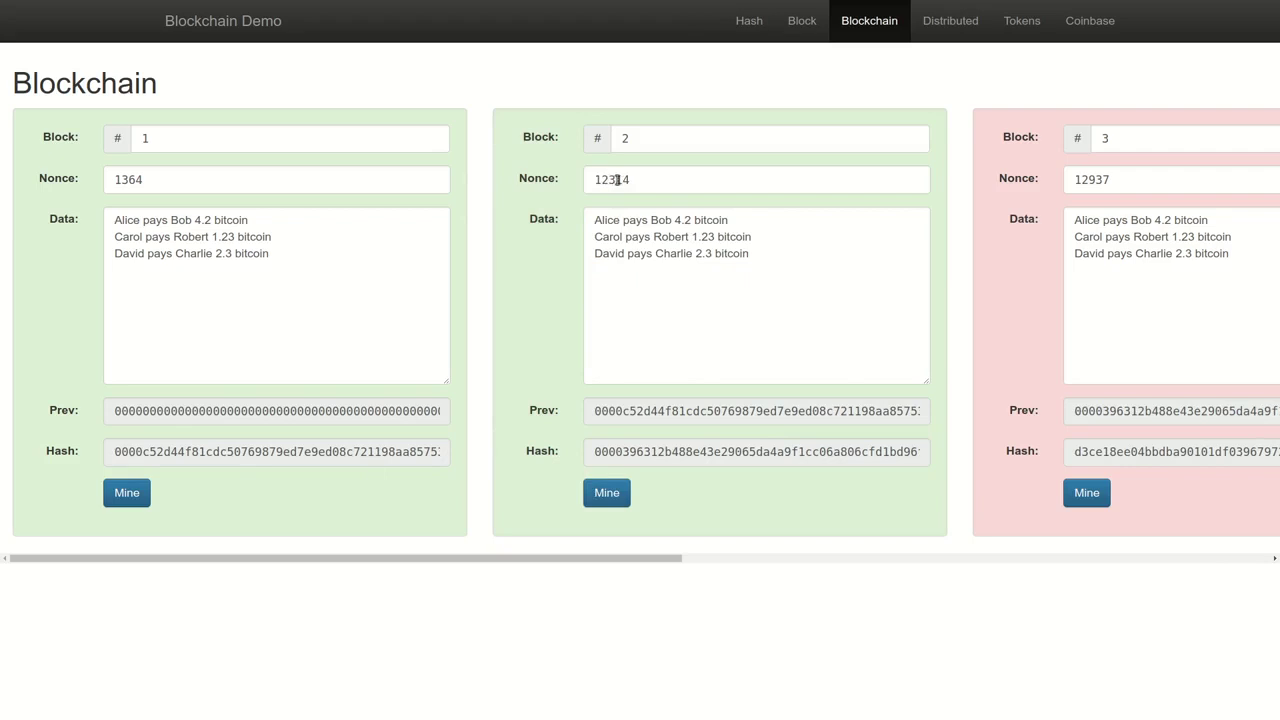
pyautogui.click(713, 253)
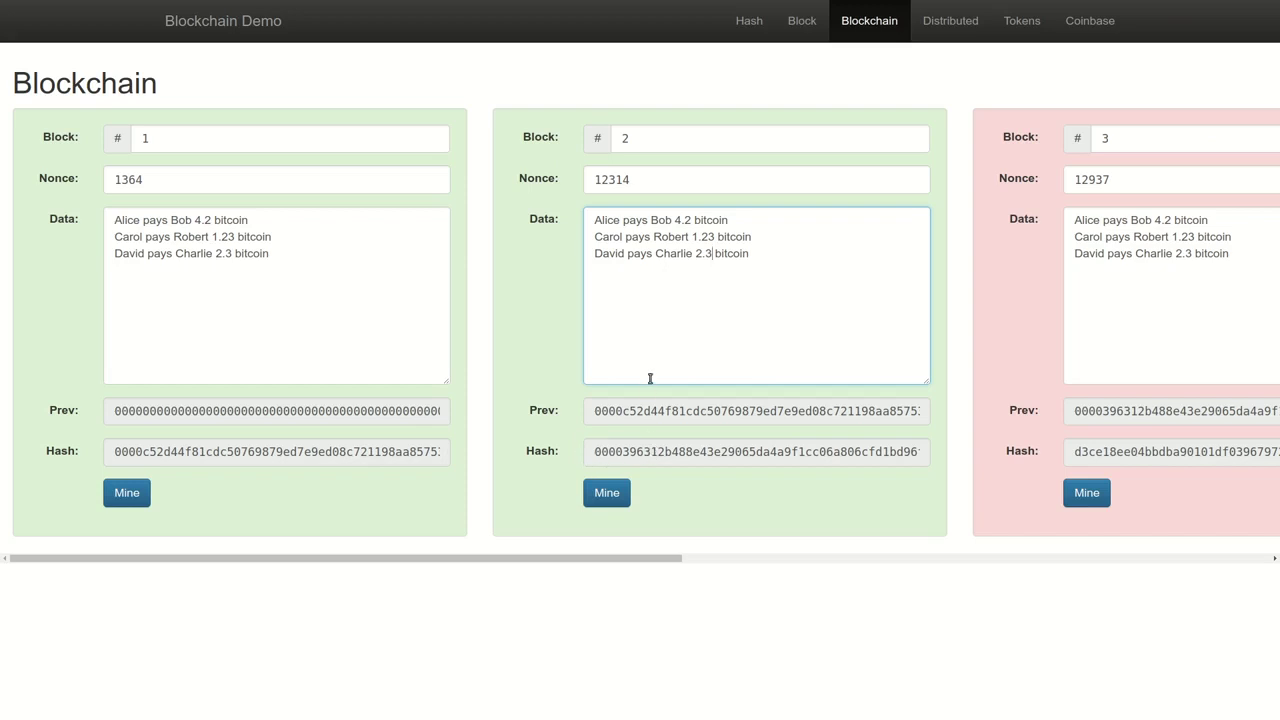
# Step: Change David's payment in block 2 to 2.9 bitcoin, then restore it to 2.3
pyautogui.press('BackSpace')
pyautogui.write('9')
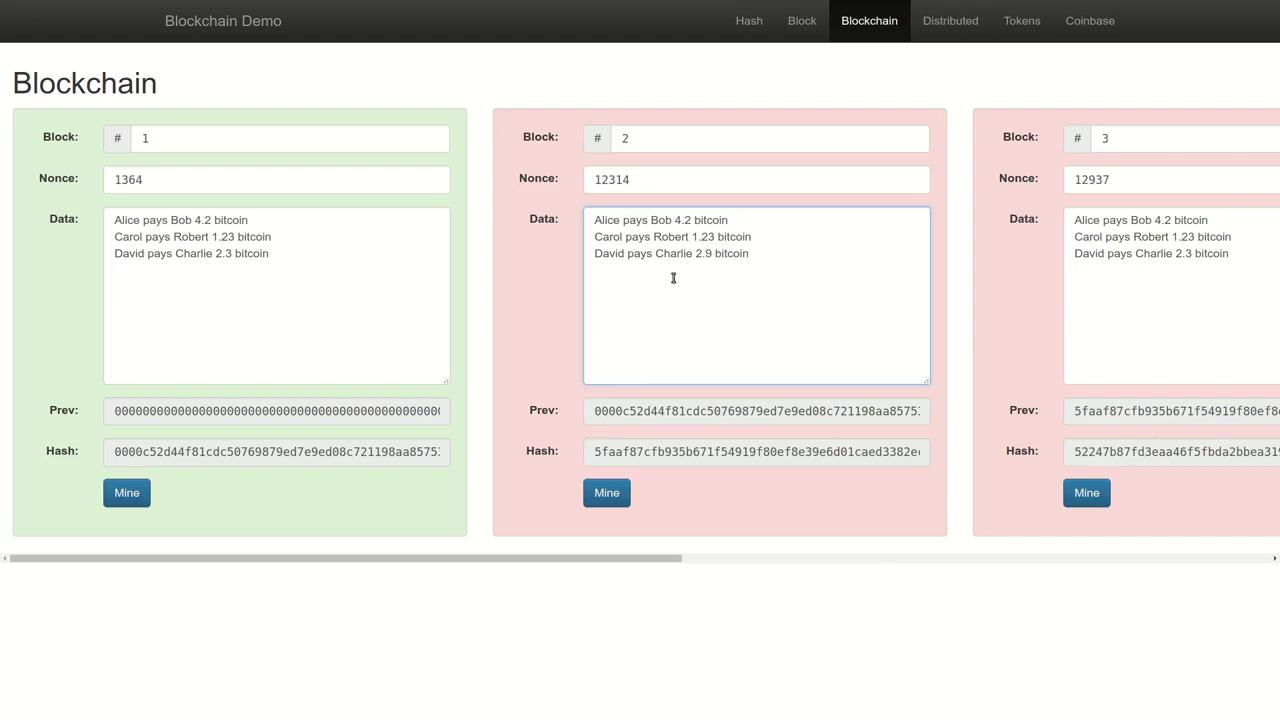
pyautogui.press('BackSpace')
pyautogui.write('3')
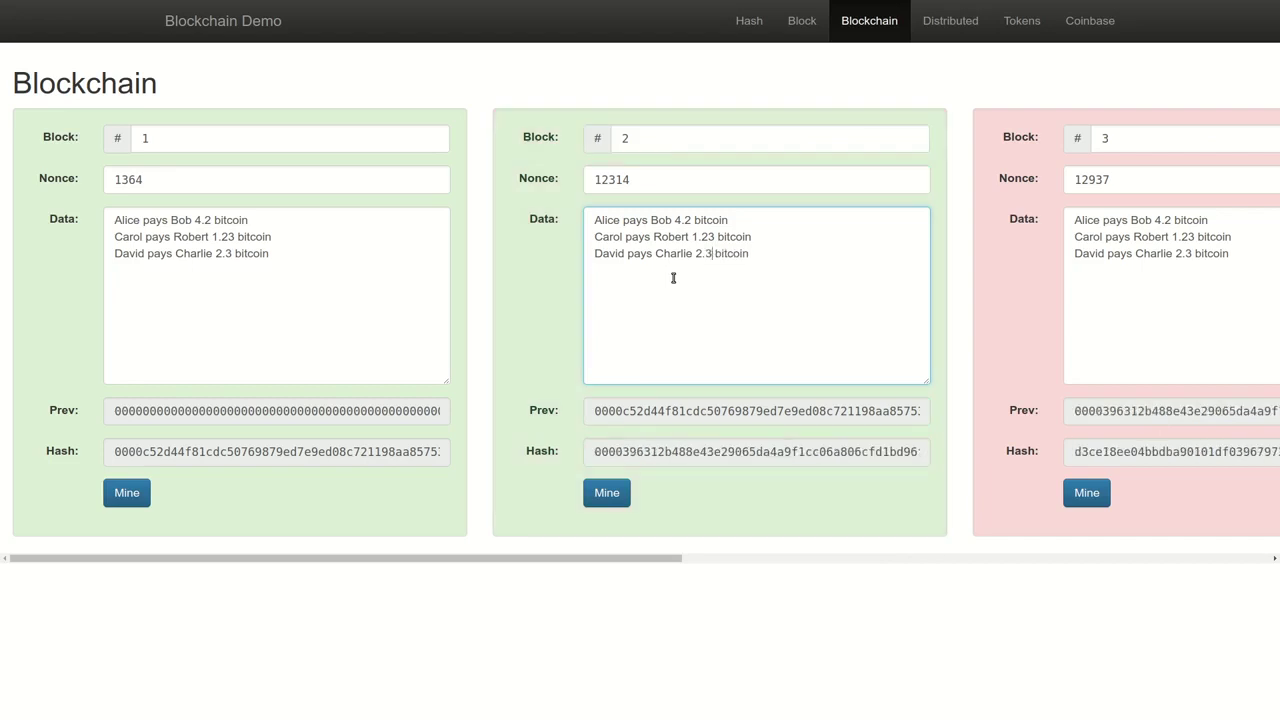
# Step: Mine block 3 to nonce 70056 and block 4 to nonce 82848
pyautogui.click(1072, 490)
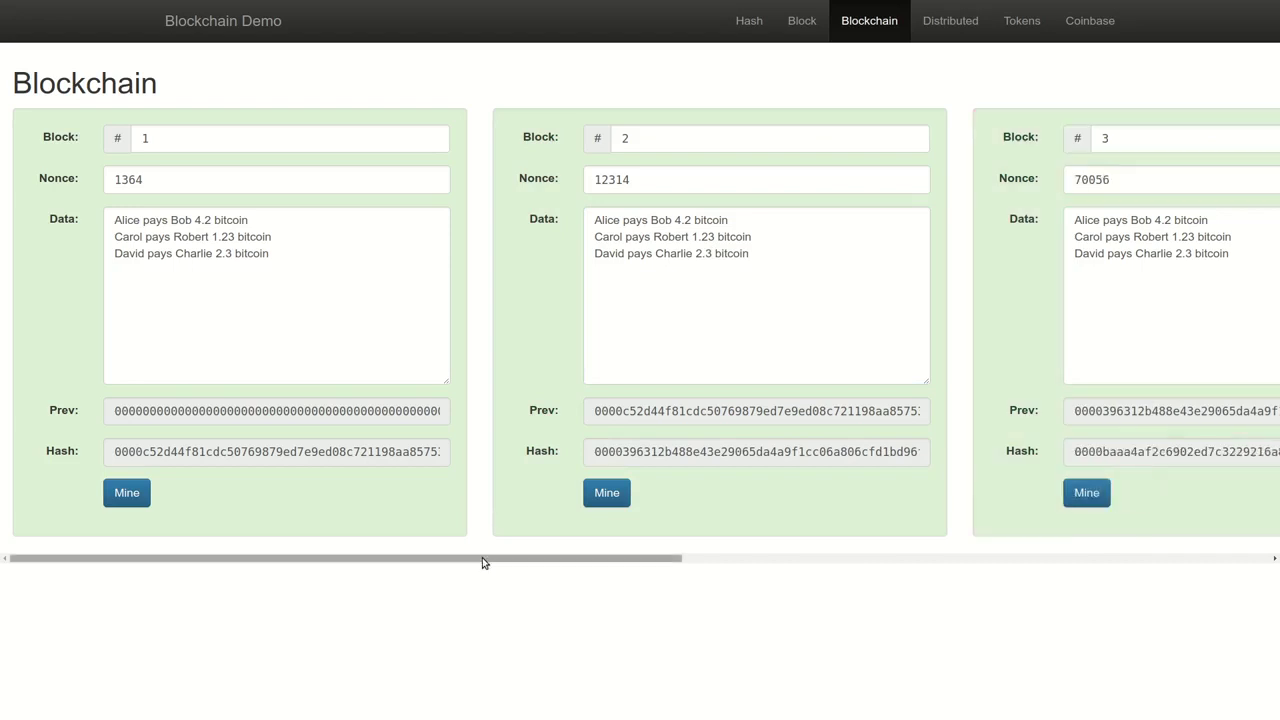
pyautogui.moveTo(483, 563)
pyautogui.mouseDown()
pyautogui.moveTo(706, 568)
pyautogui.moveTo(828, 546)
pyautogui.mouseUp()
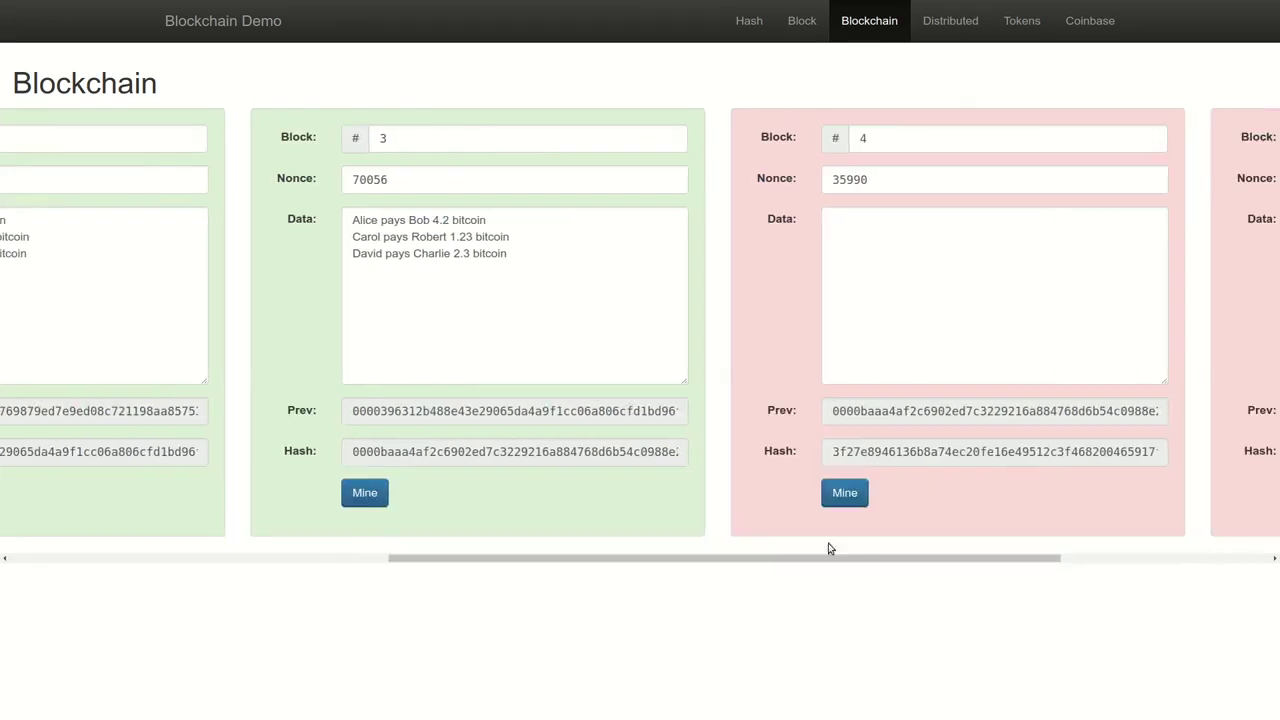
pyautogui.click(833, 492)
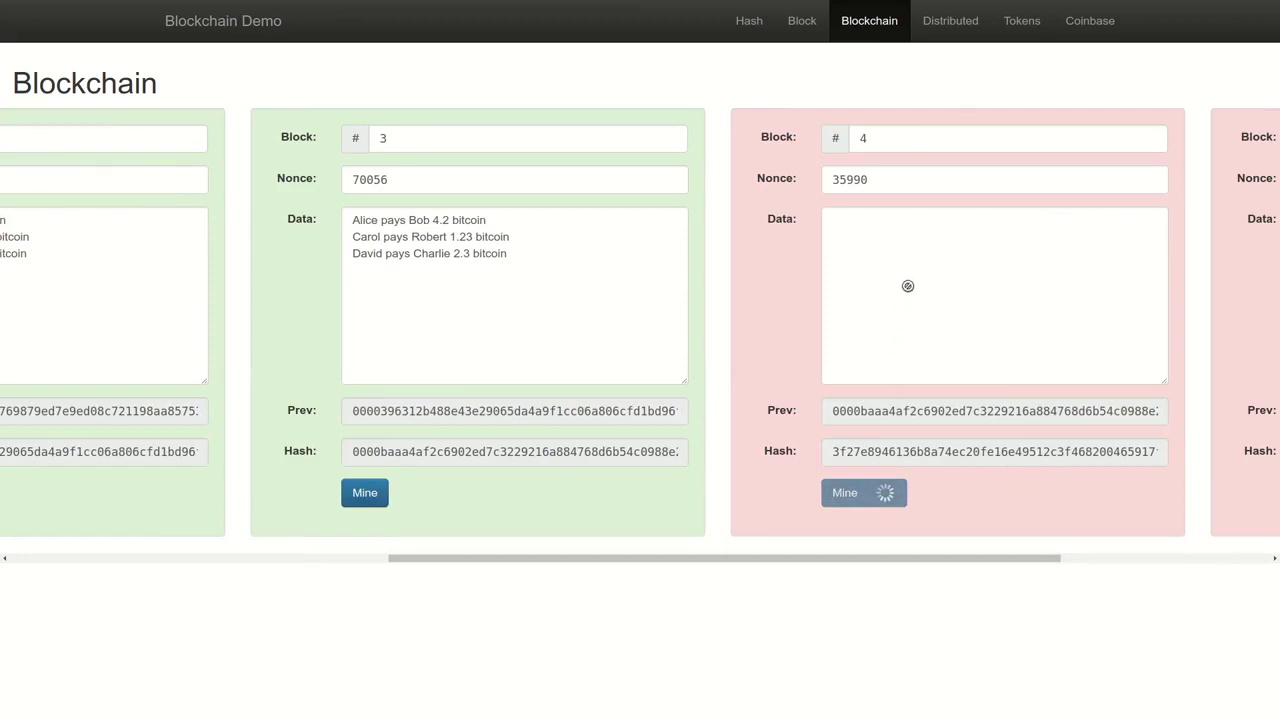
pyautogui.moveTo(840, 558); pyautogui.dragTo(432, 555)
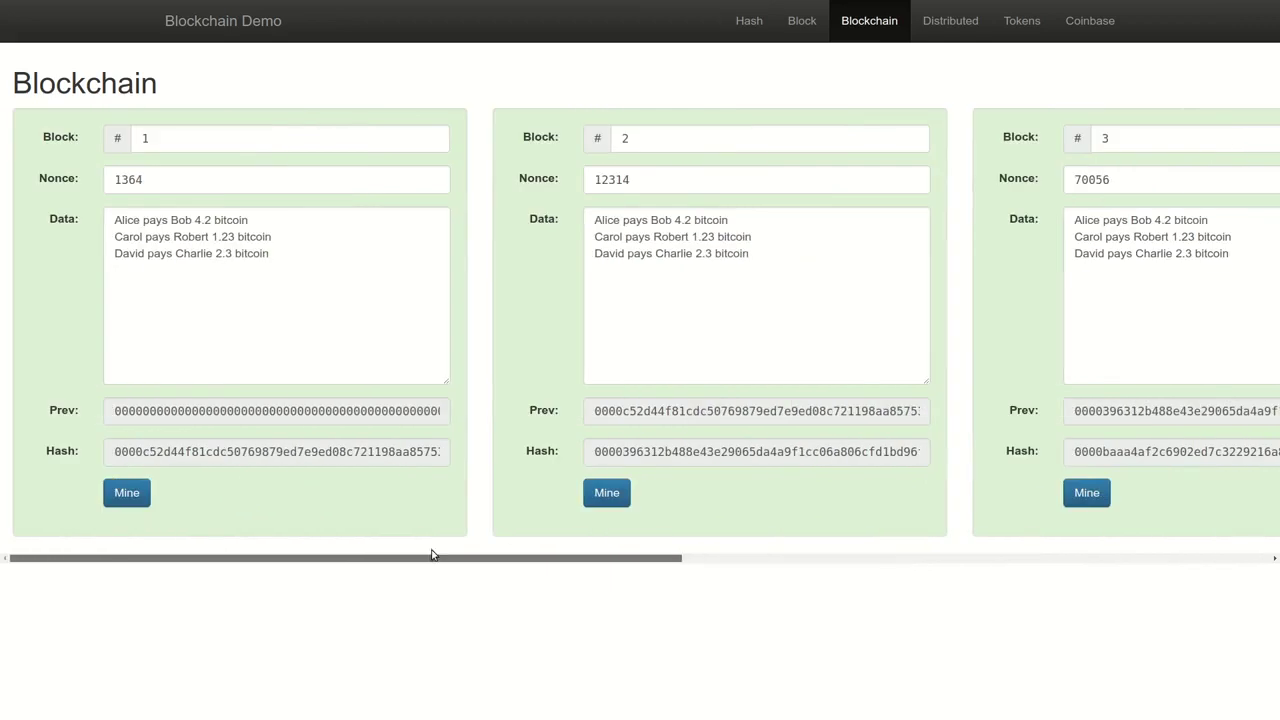
# Step: Change the payment to Charlie in block 2 from 2.3 to 5.3 bitcoin
pyautogui.click(708, 254)
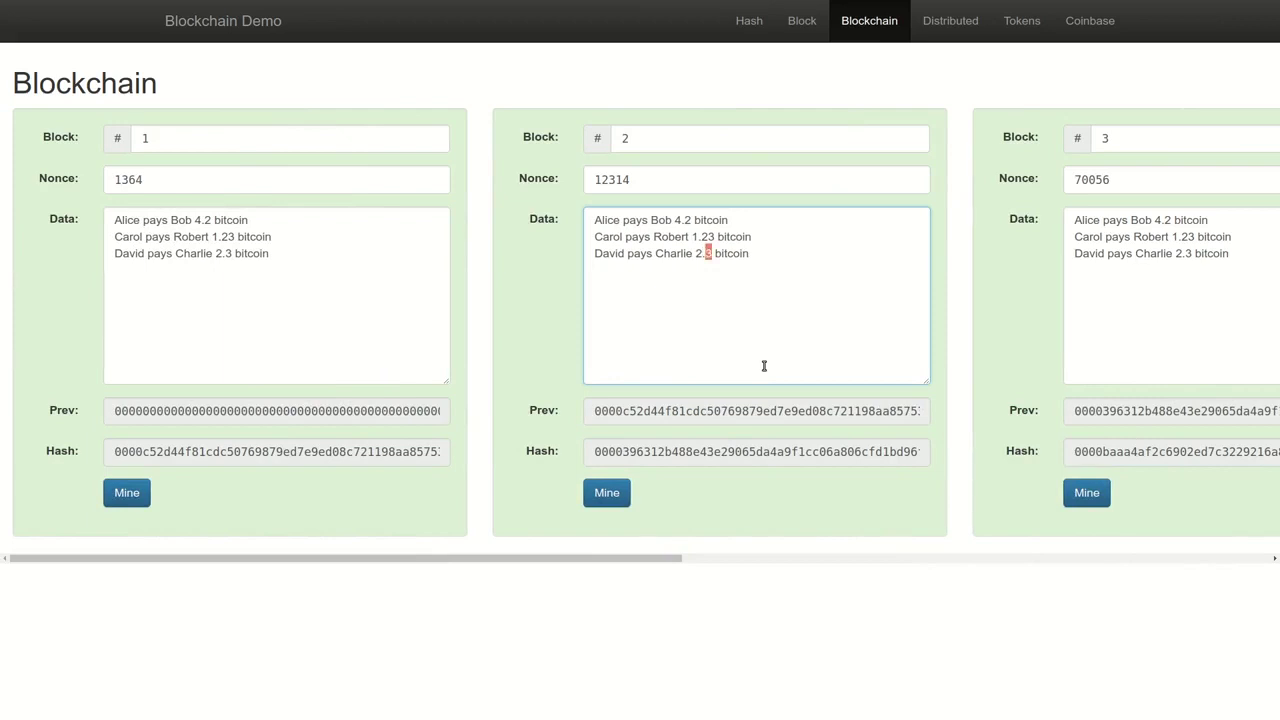
pyautogui.press('Left')
pyautogui.press('Left')
pyautogui.hotkey('shift', 'Left')
pyautogui.write('5')
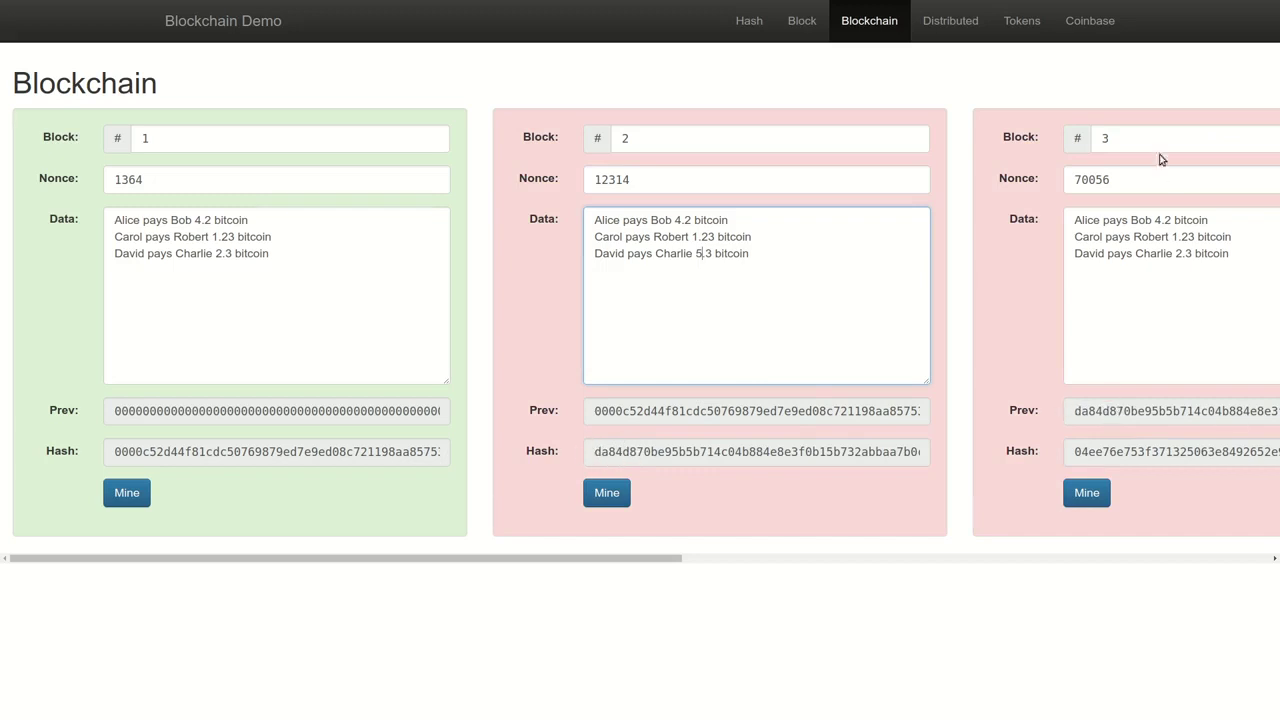
# Step: Highlight block 3's nonce, transactions and previous-block hash to show it is invalid
pyautogui.moveTo(1121, 181); pyautogui.dragTo(1086, 178)
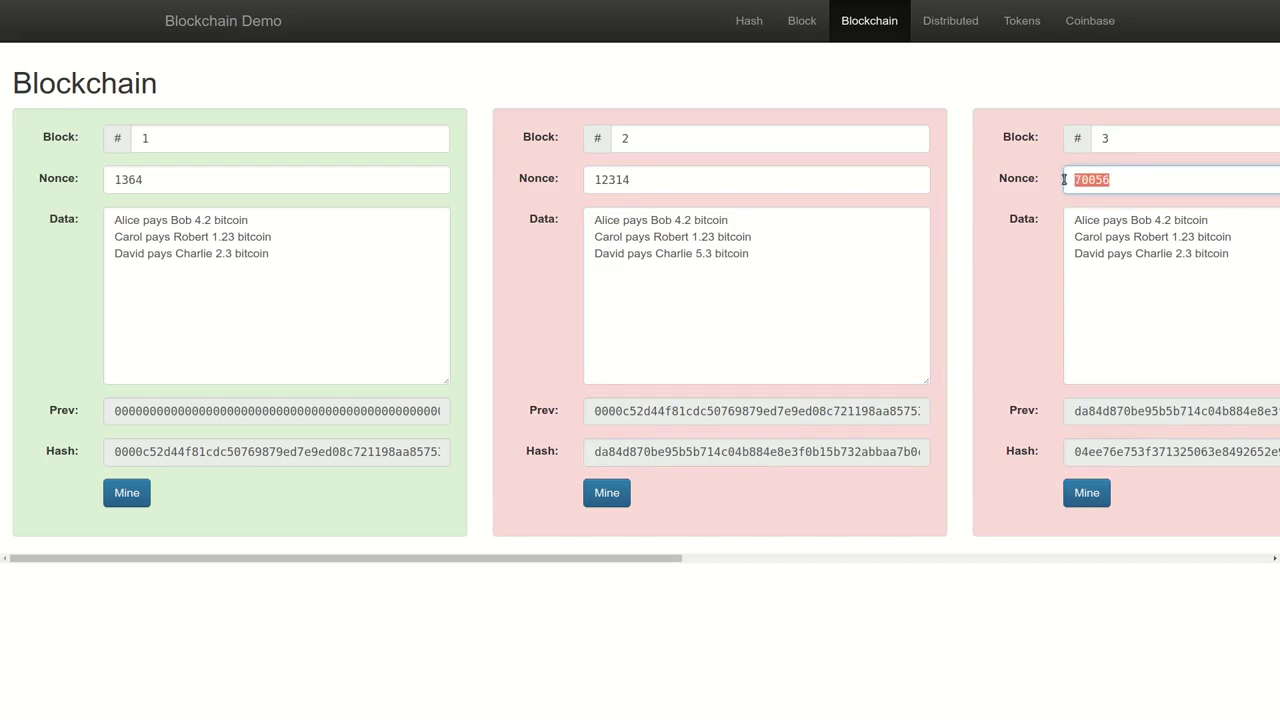
pyautogui.click(1100, 265)
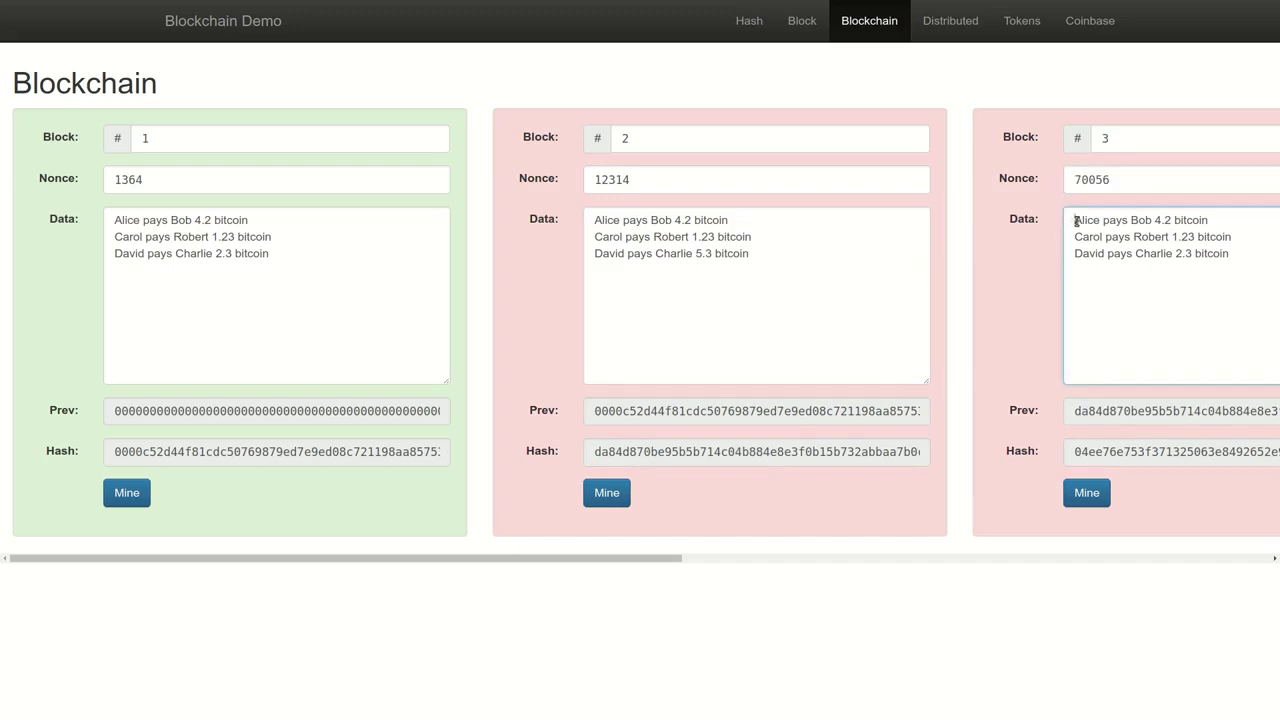
pyautogui.moveTo(1074, 220); pyautogui.dragTo(1226, 264)
pyautogui.click(1226, 278)
pyautogui.doubleClick(1130, 410)
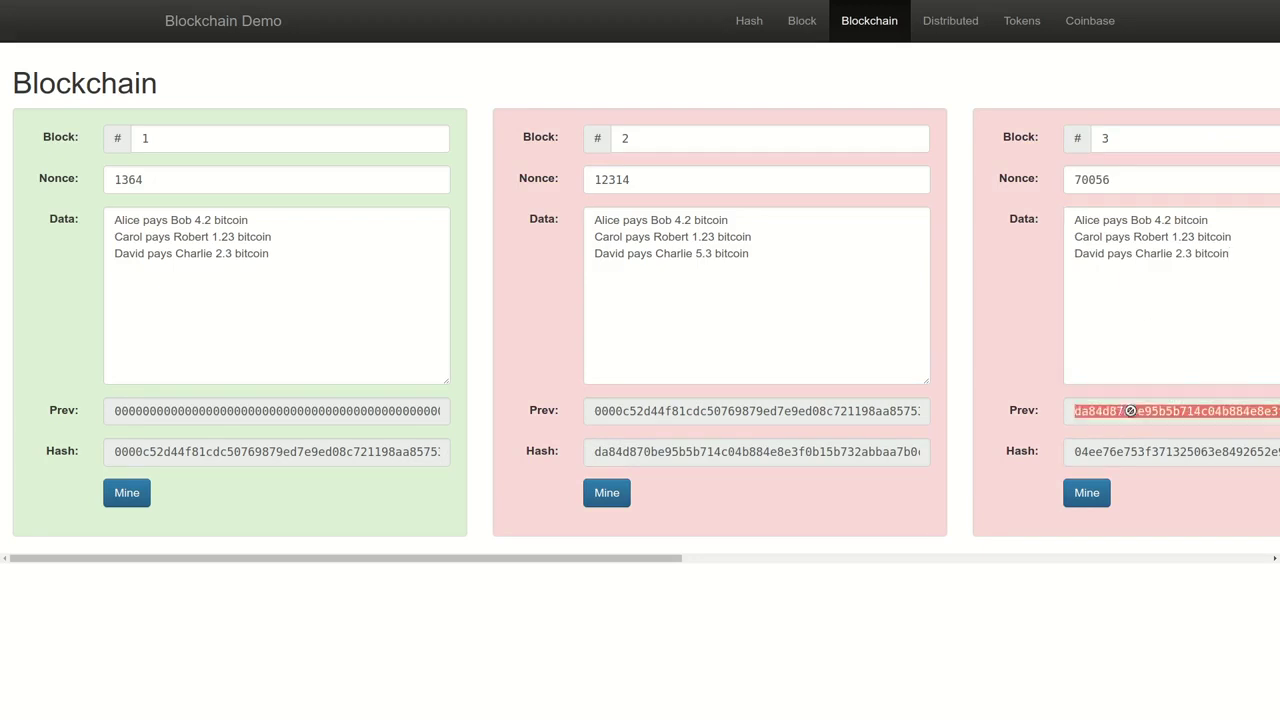
pyautogui.click(1140, 355)
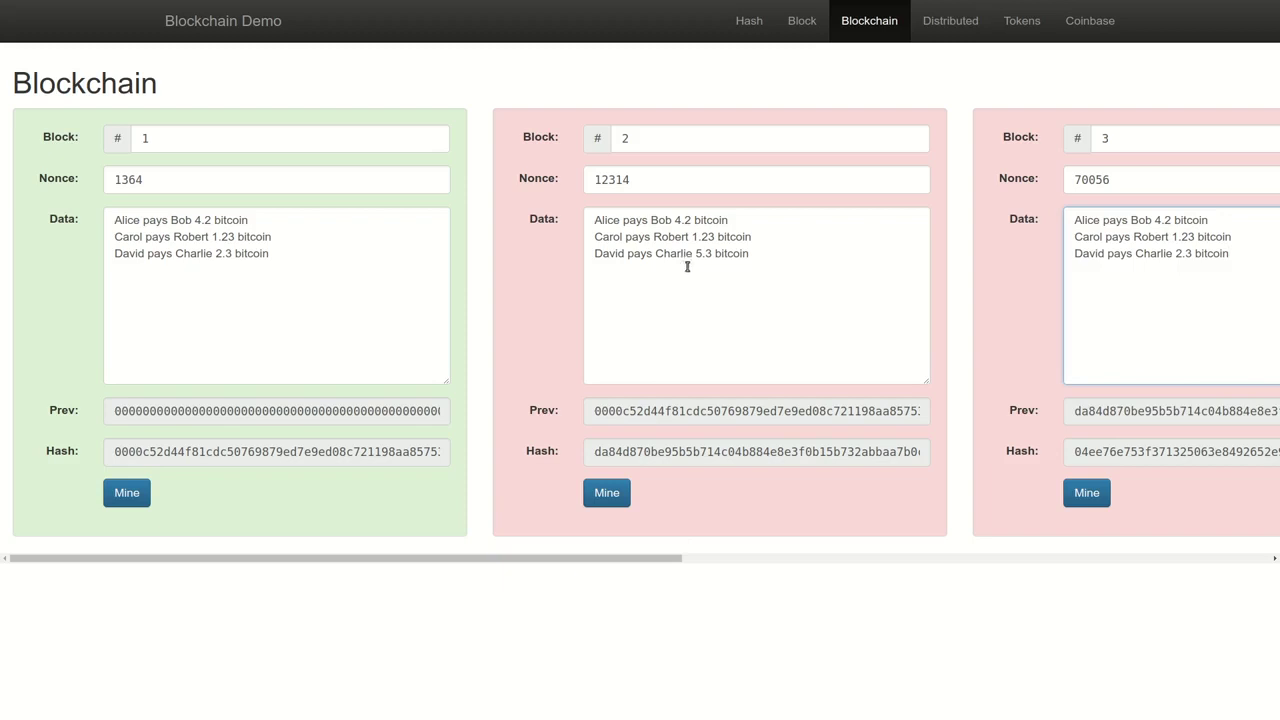
# Step: Set block 2's amount back to 2.3, then to 9.3 bitcoin
pyautogui.moveTo(695, 254); pyautogui.dragTo(703, 254)
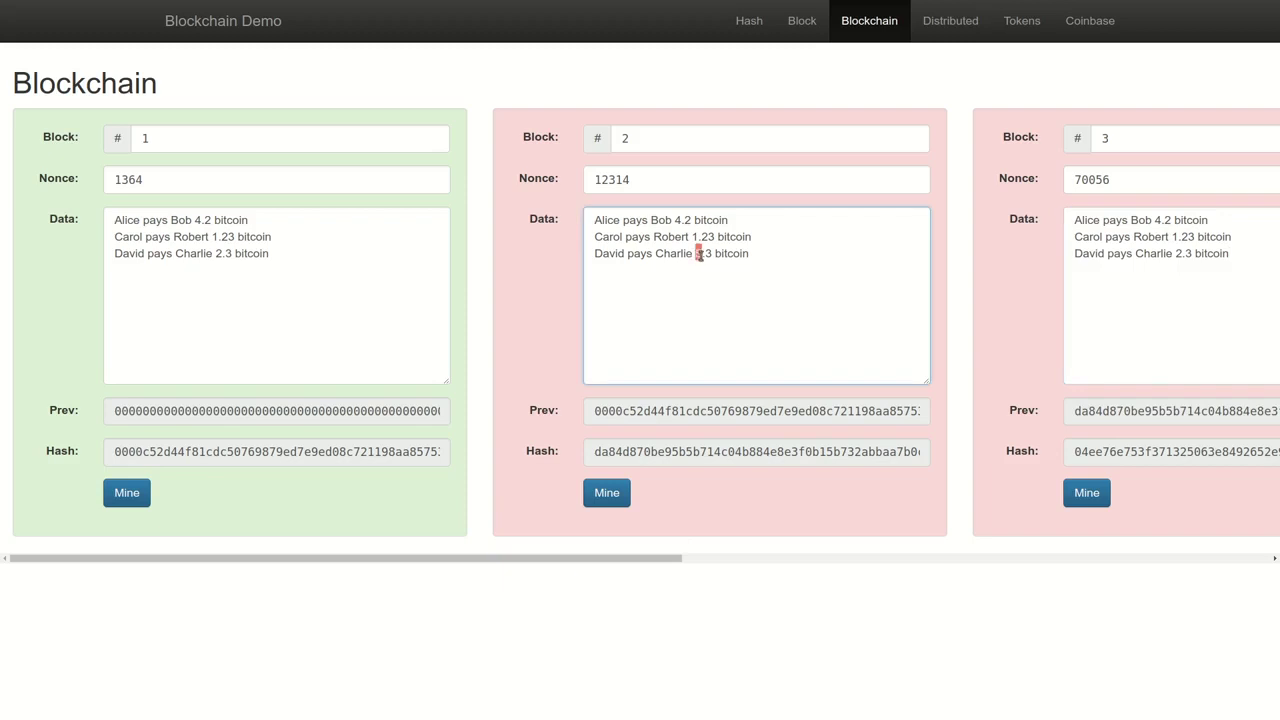
pyautogui.write('2')
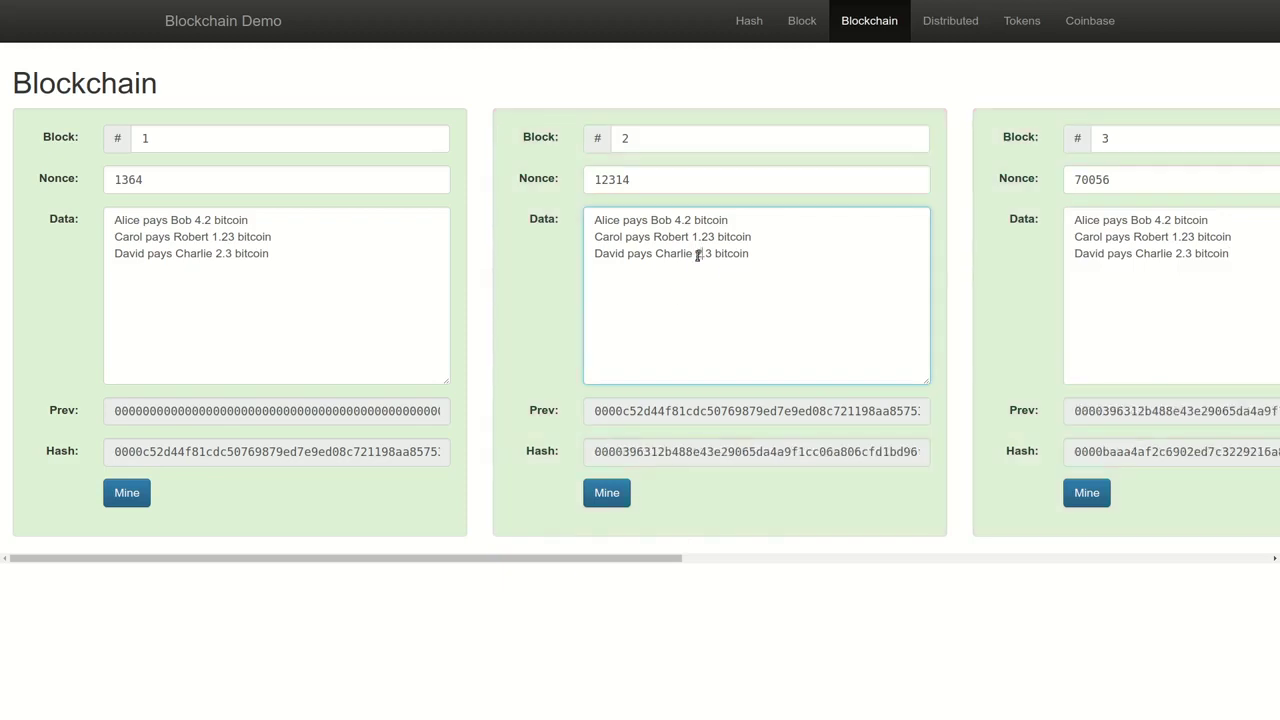
pyautogui.moveTo(695, 254); pyautogui.dragTo(703, 254)
pyautogui.write('9')
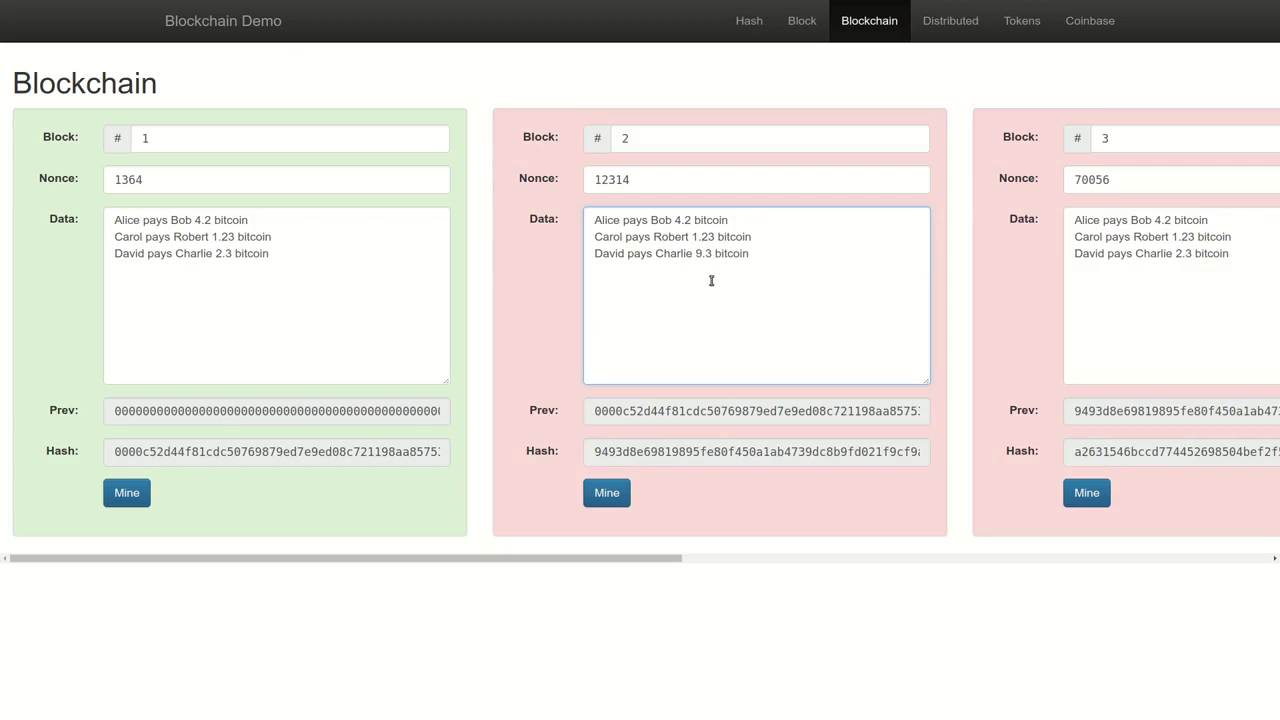
# Step: Mine blocks 2–5 in turn, getting nonces 4954, 79440, 66843 and 9713
pyautogui.click(607, 492)
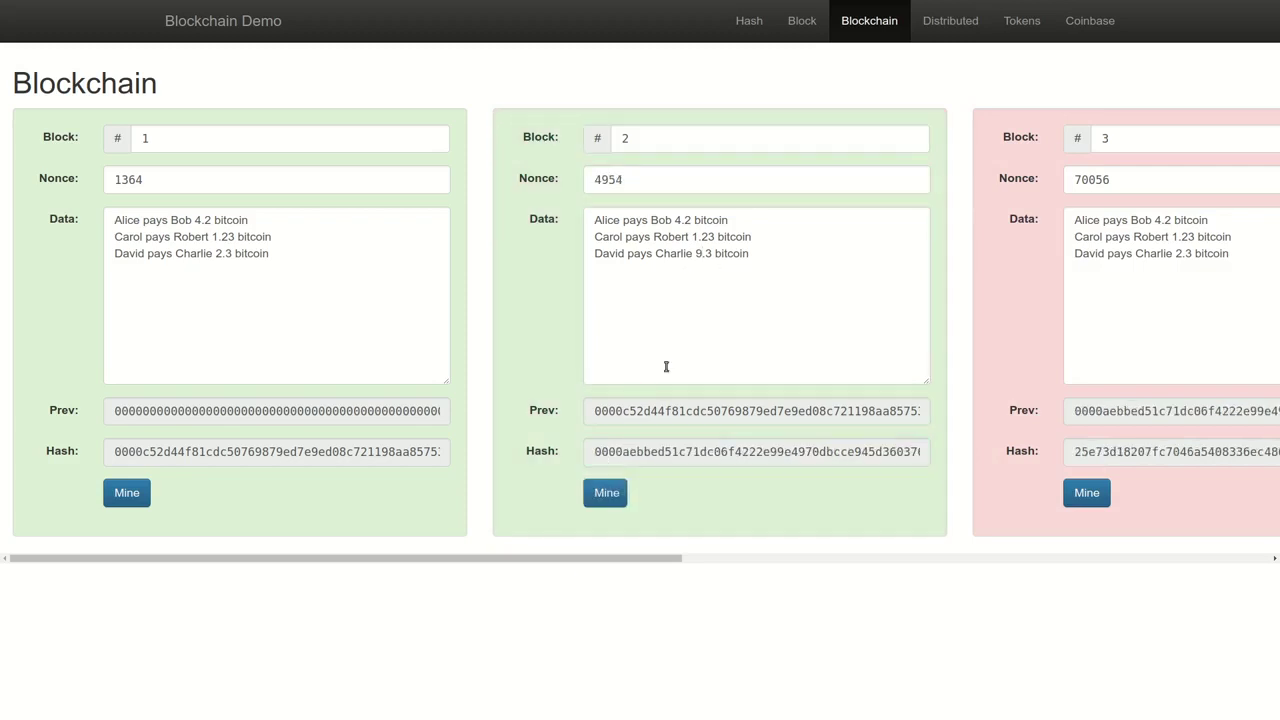
pyautogui.click(1077, 497)
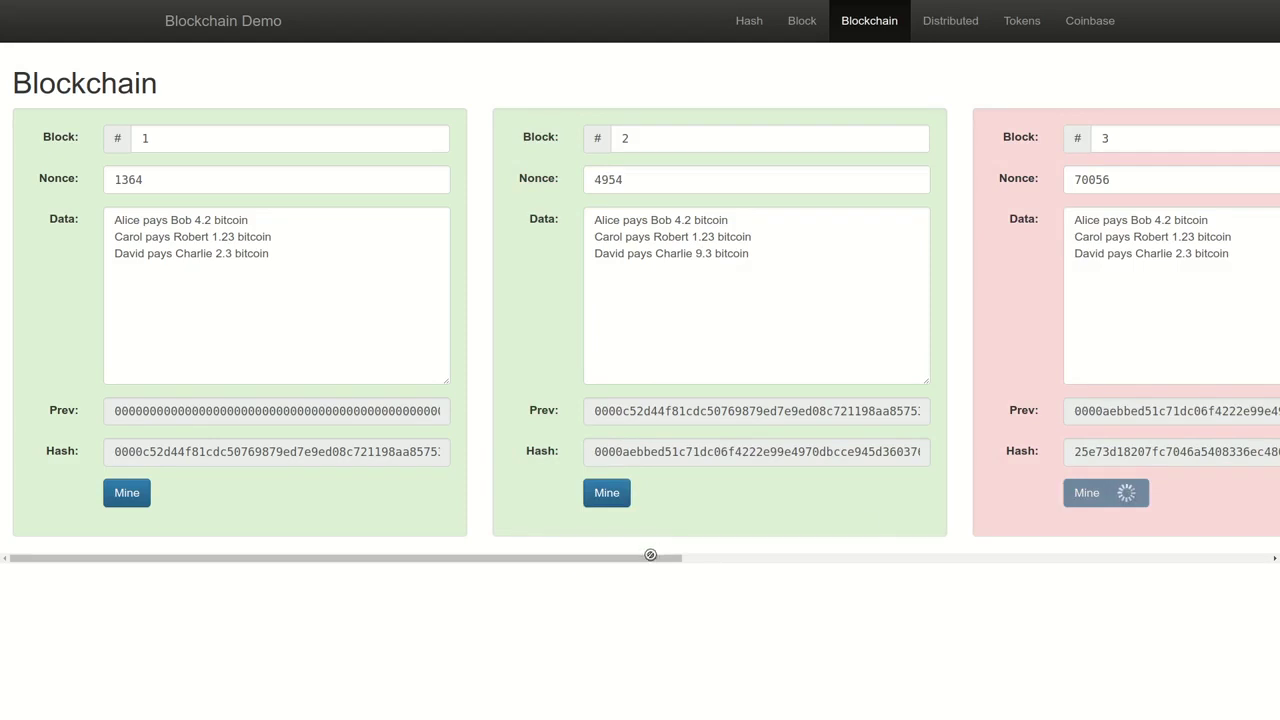
pyautogui.moveTo(672, 558); pyautogui.dragTo(977, 560)
pyautogui.click(976, 492)
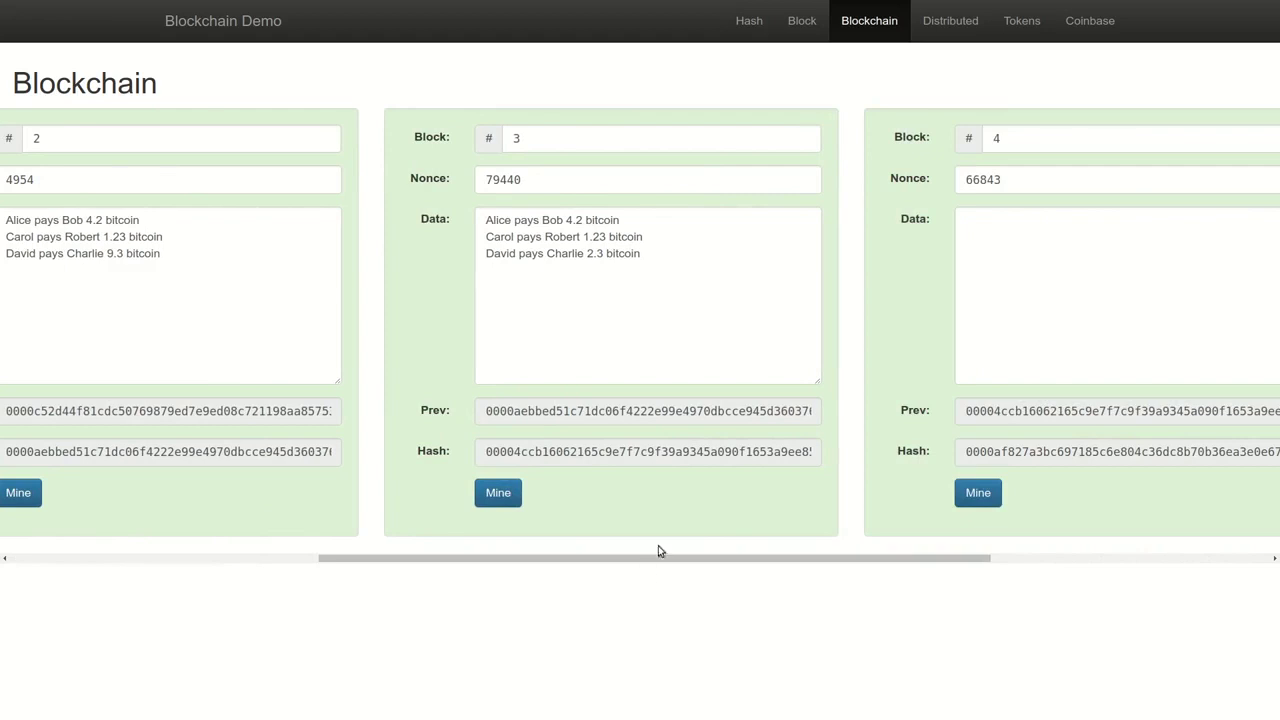
pyautogui.moveTo(668, 560); pyautogui.dragTo(950, 558)
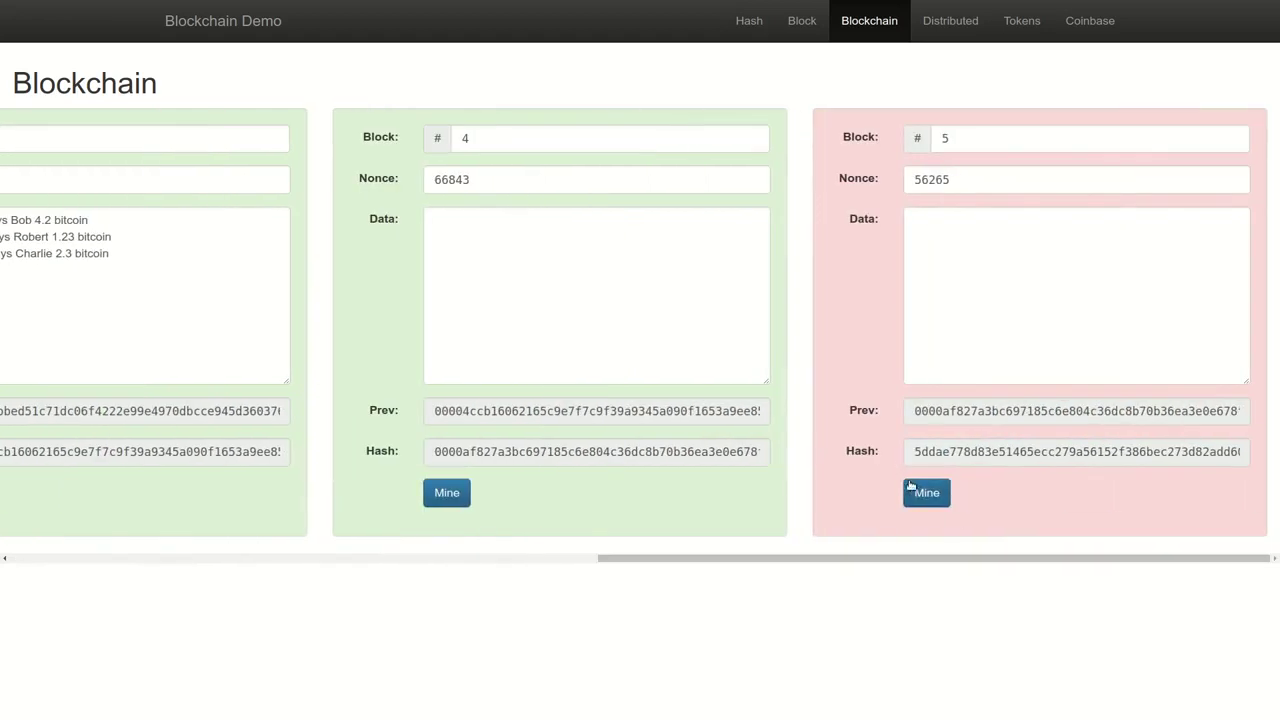
pyautogui.click(912, 488)
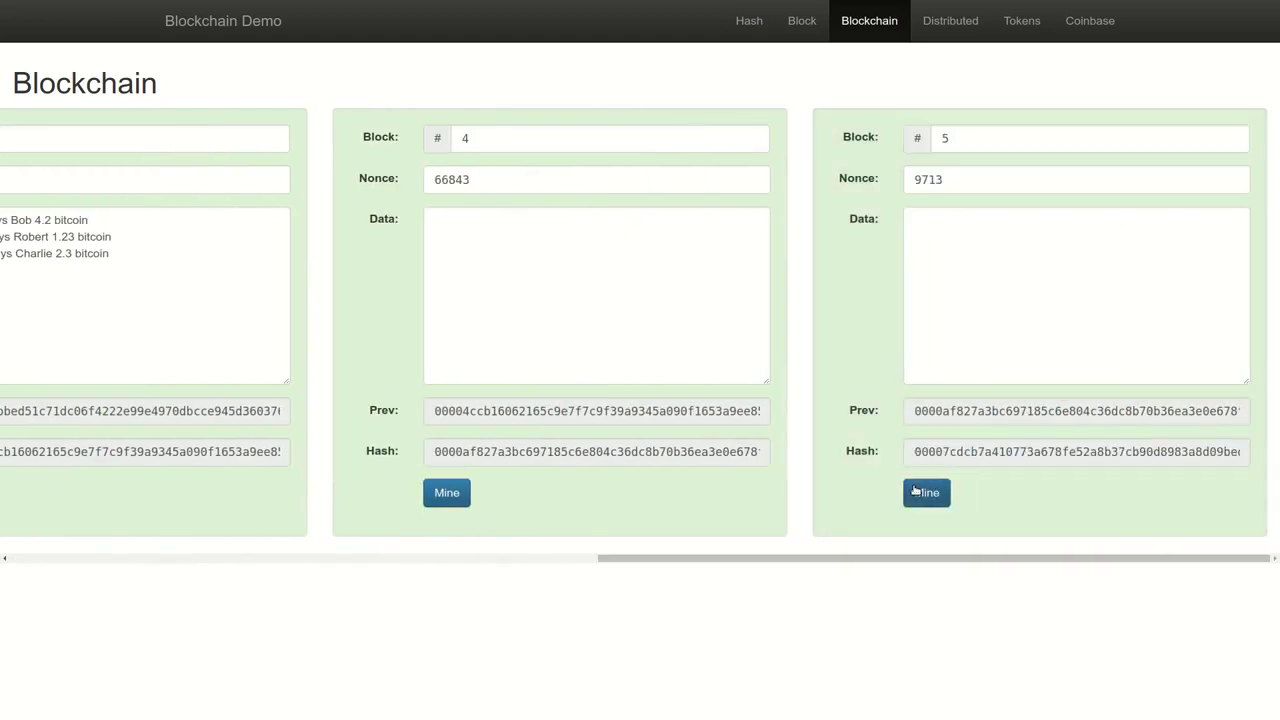
pyautogui.moveTo(930, 560)
pyautogui.mouseDown()
pyautogui.moveTo(537, 585)
pyautogui.moveTo(274, 580)
pyautogui.mouseUp()
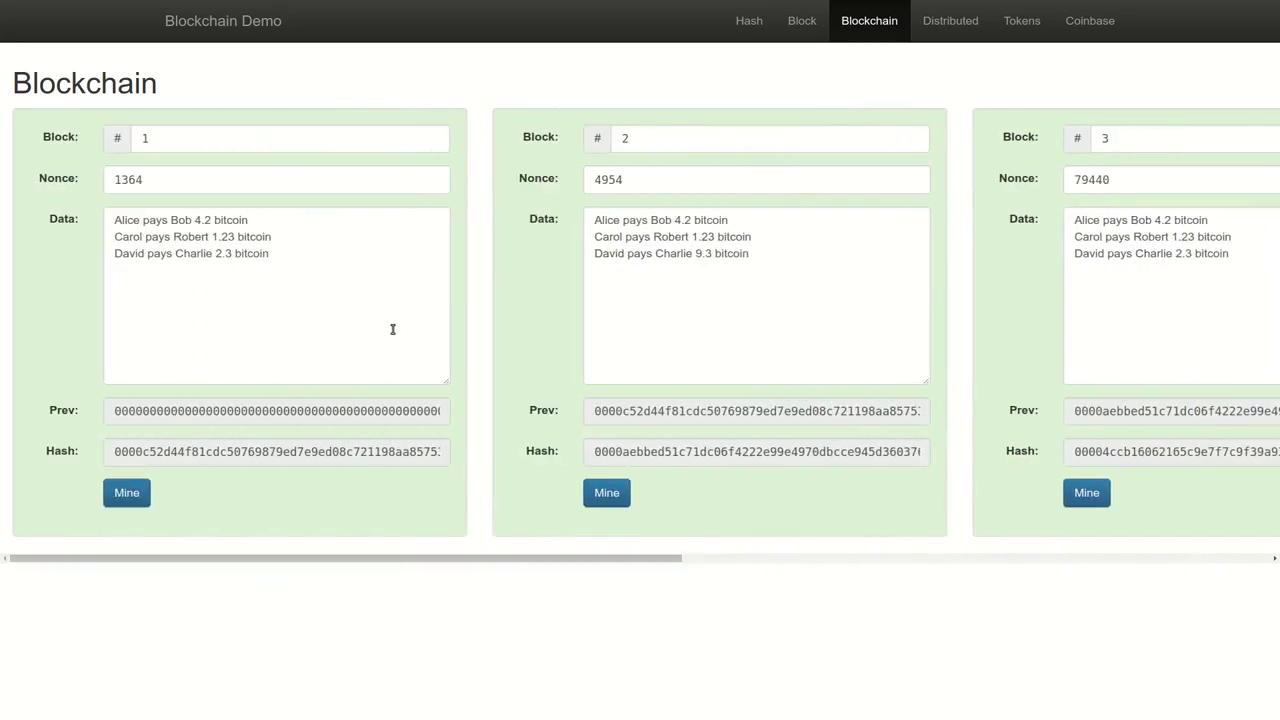